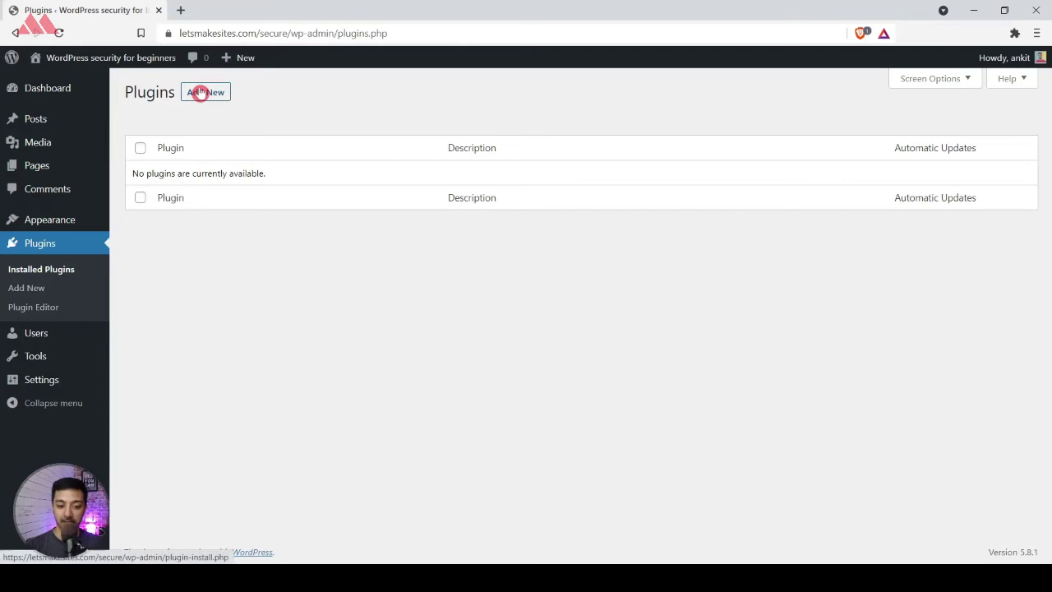
- Find the plugin with the search term Cerber Security, then install and activate WP Cerber Security, Anti-spam & Malware Scan
{"action": "left_click", "coordinate": [205, 93]}
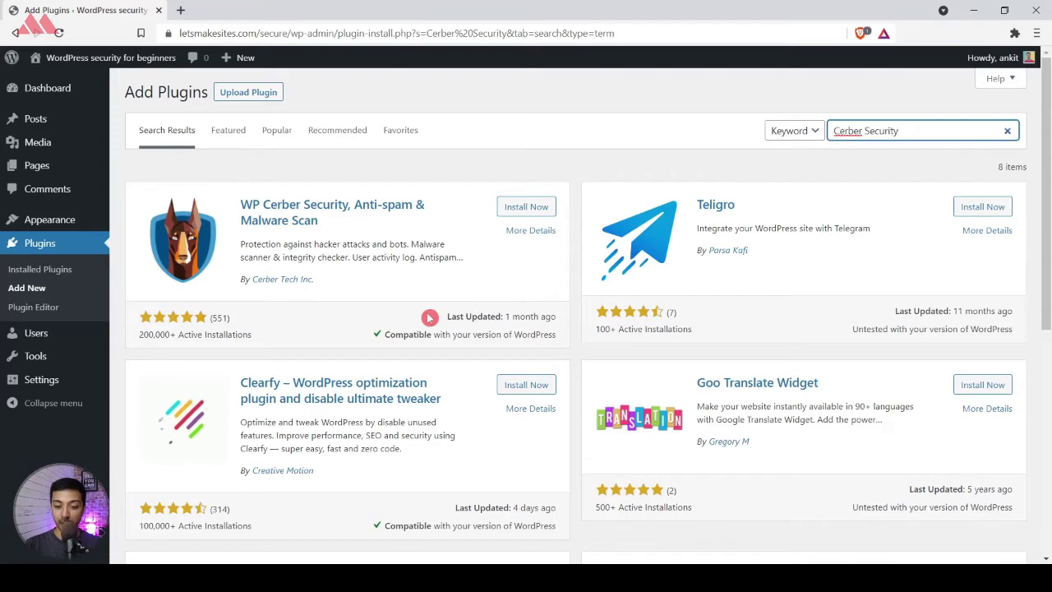
{"action": "left_click", "coordinate": [520, 210]}
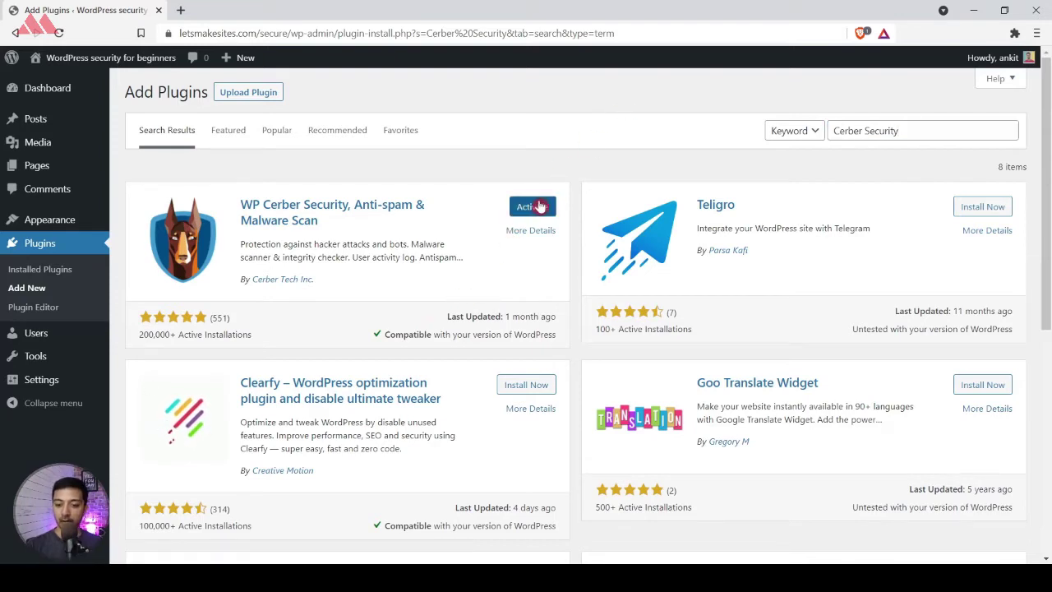
{"action": "left_click", "coordinate": [534, 207]}
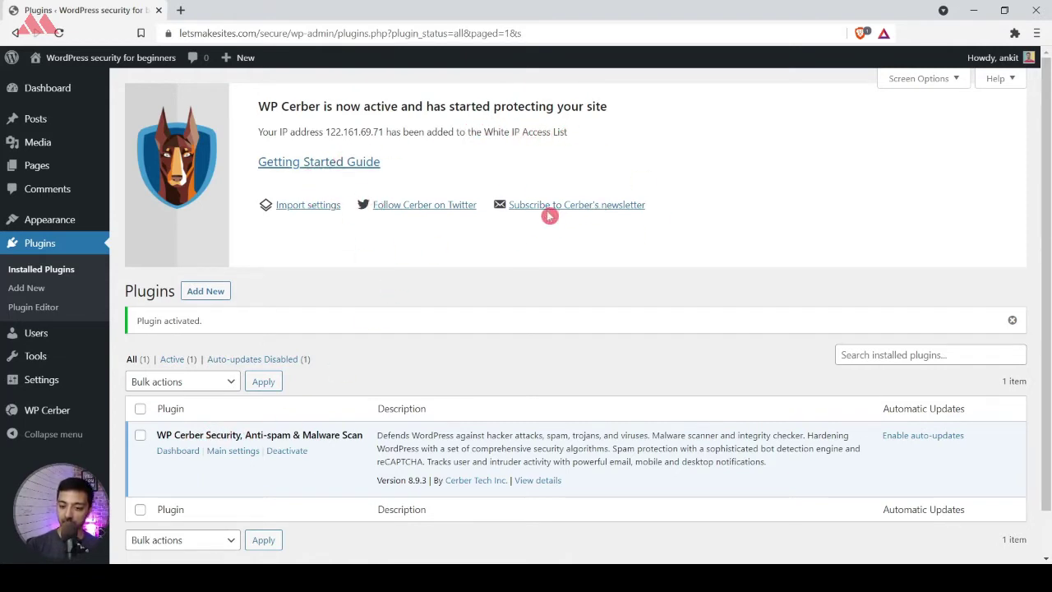
- Open the WP Cerber Security dashboard from its plugin entry and dismiss the version highlights
{"action": "scroll", "coordinate": [939, 224], "scroll_direction": "down", "scroll_amount": 1}
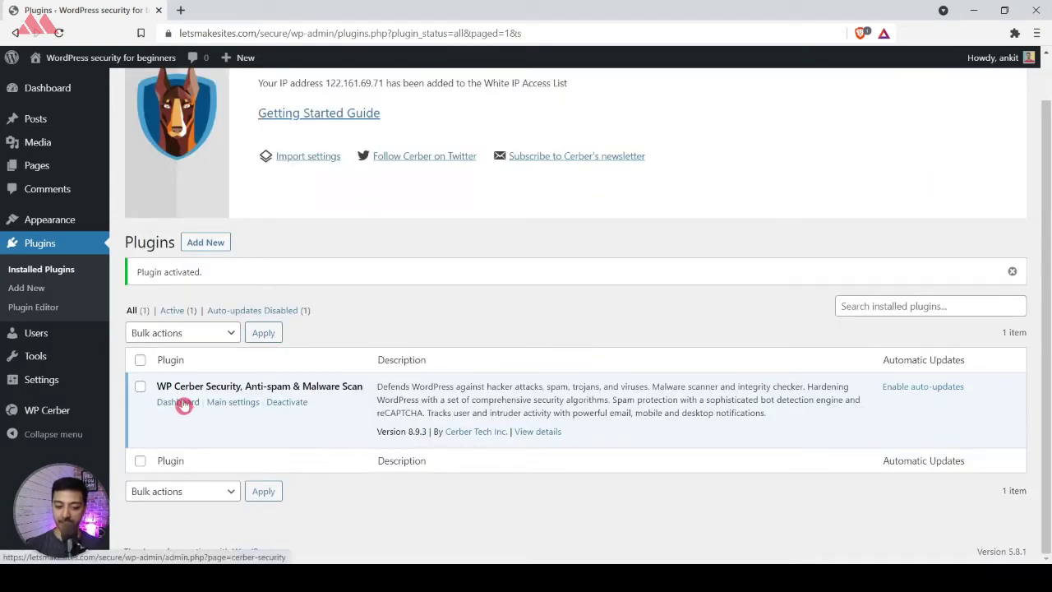
{"action": "left_click", "coordinate": [183, 404]}
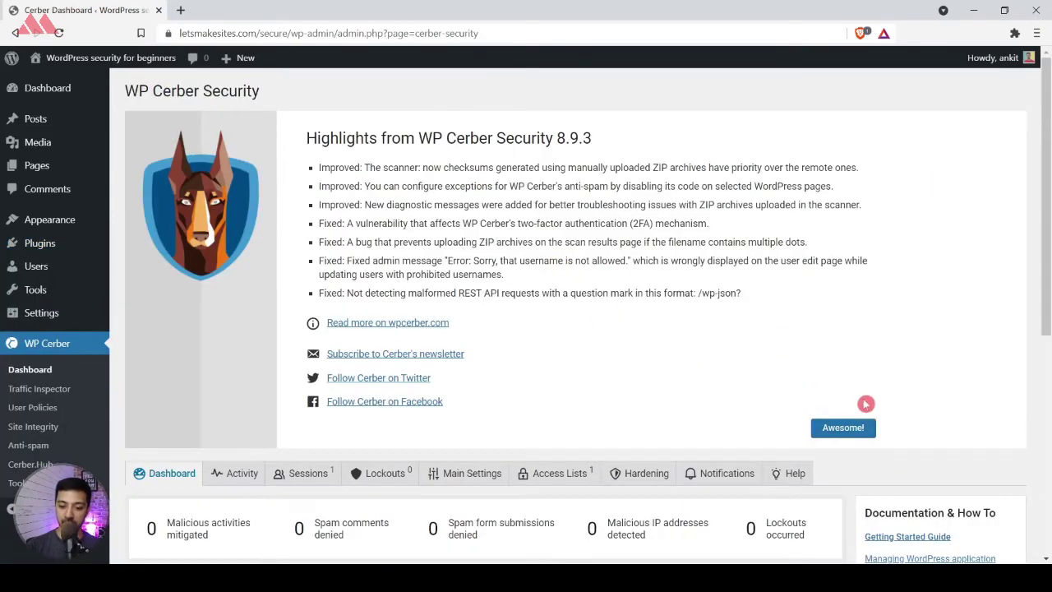
{"action": "left_click", "coordinate": [852, 429]}
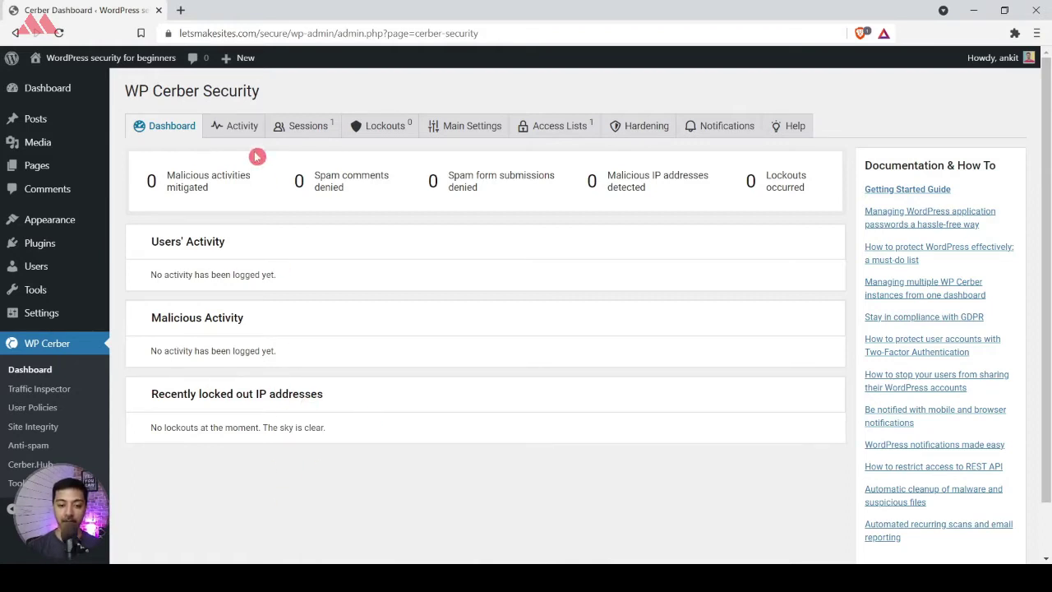
- Review WP Cerber's activity log, user sessions, lockouts and main settings
{"action": "left_click", "coordinate": [234, 127]}
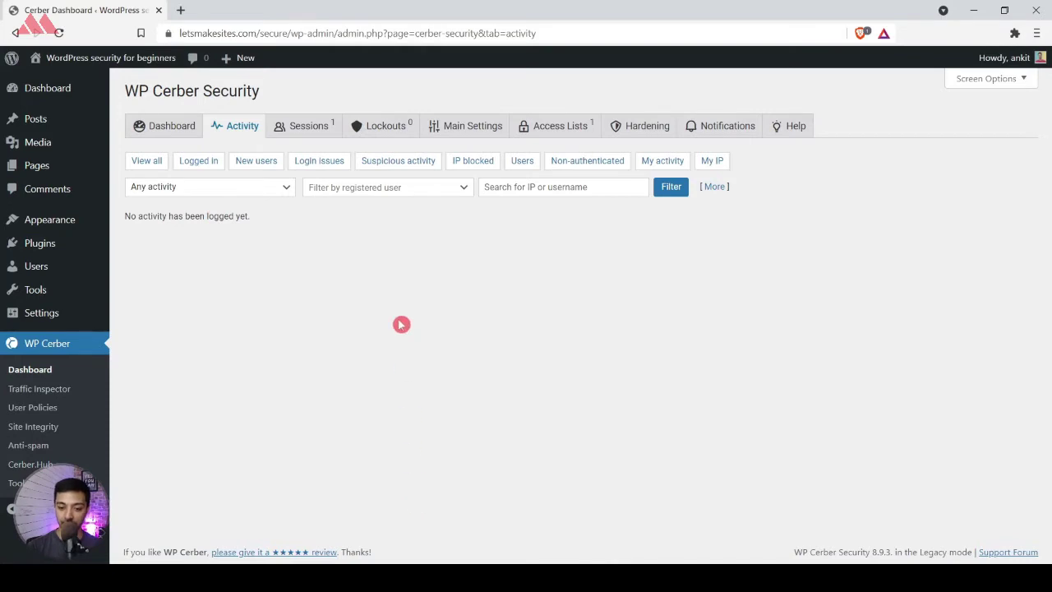
{"action": "left_click", "coordinate": [316, 125]}
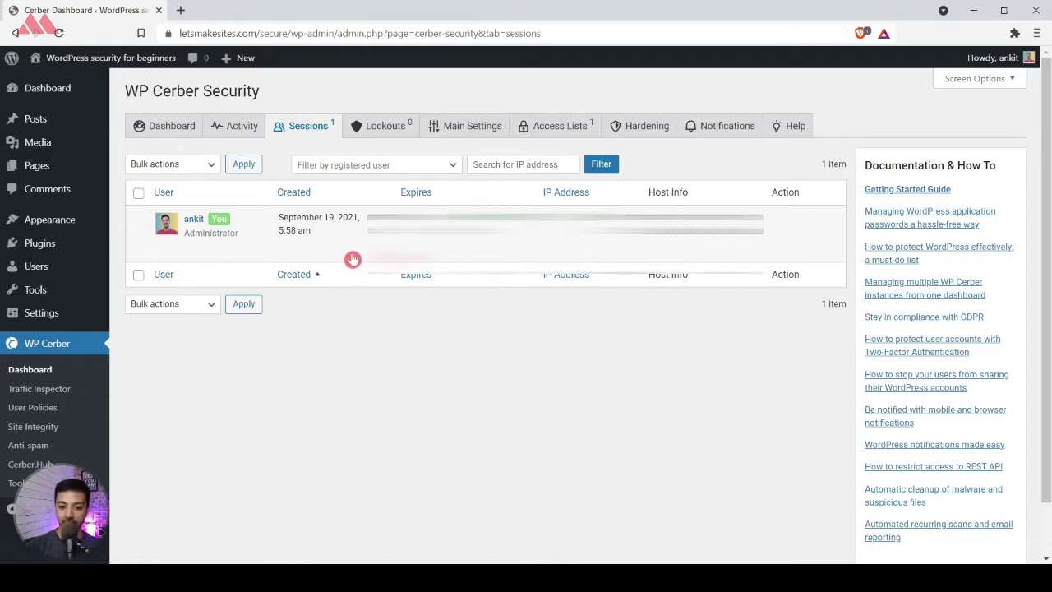
{"action": "left_click", "coordinate": [383, 126]}
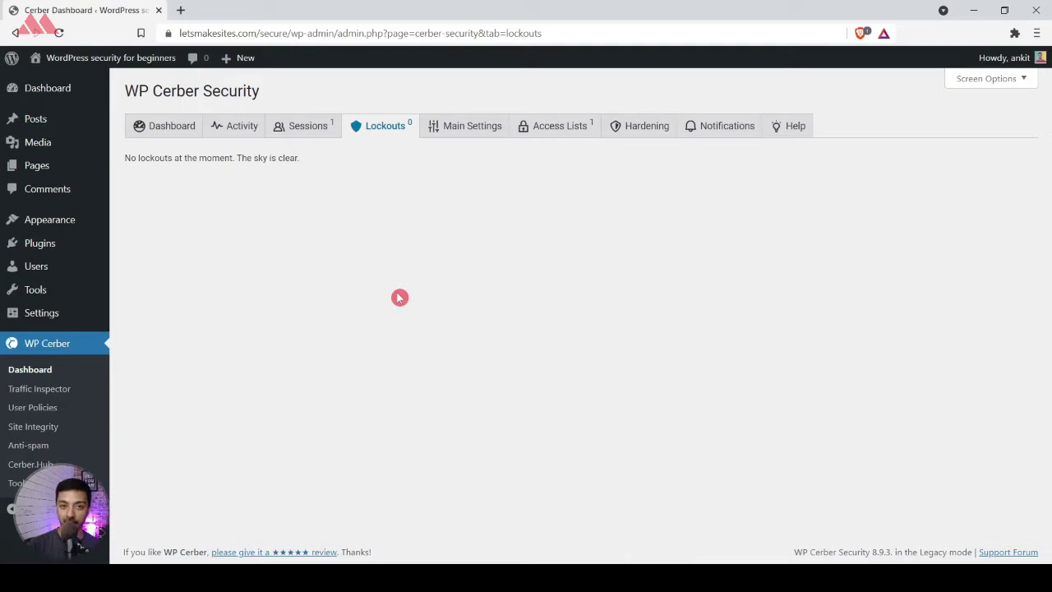
{"action": "left_click", "coordinate": [466, 126]}
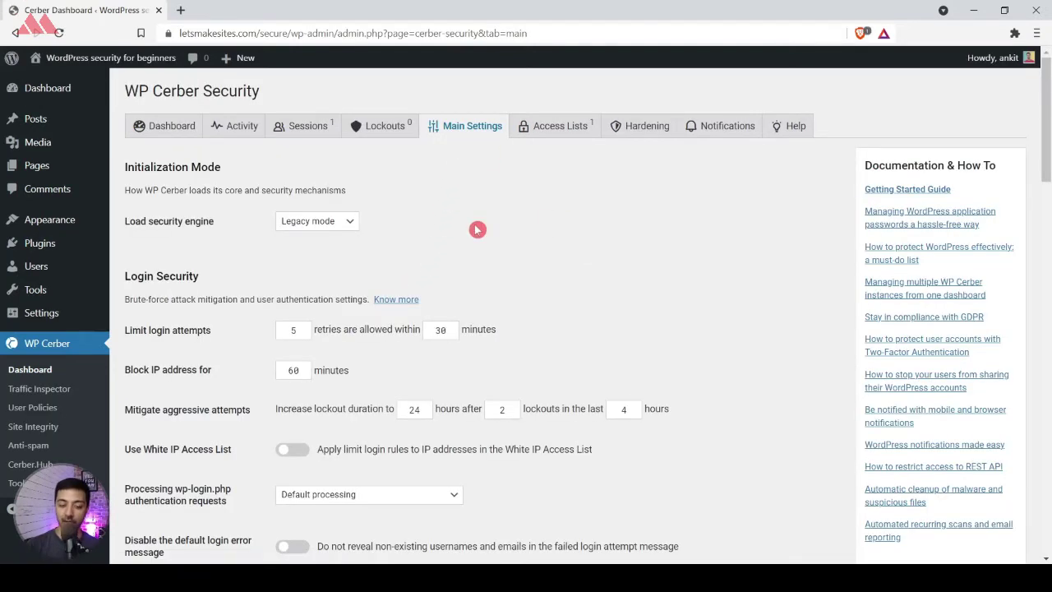
{"action": "scroll", "coordinate": [478, 230], "scroll_direction": "down", "scroll_amount": 2}
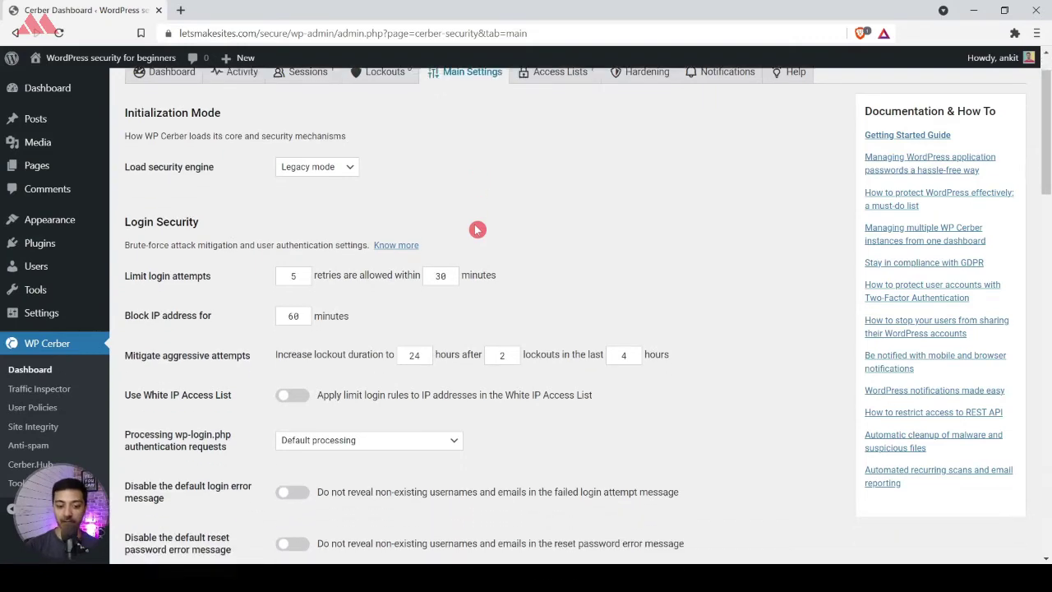
{"action": "scroll", "coordinate": [478, 229], "scroll_direction": "up", "scroll_amount": 2}
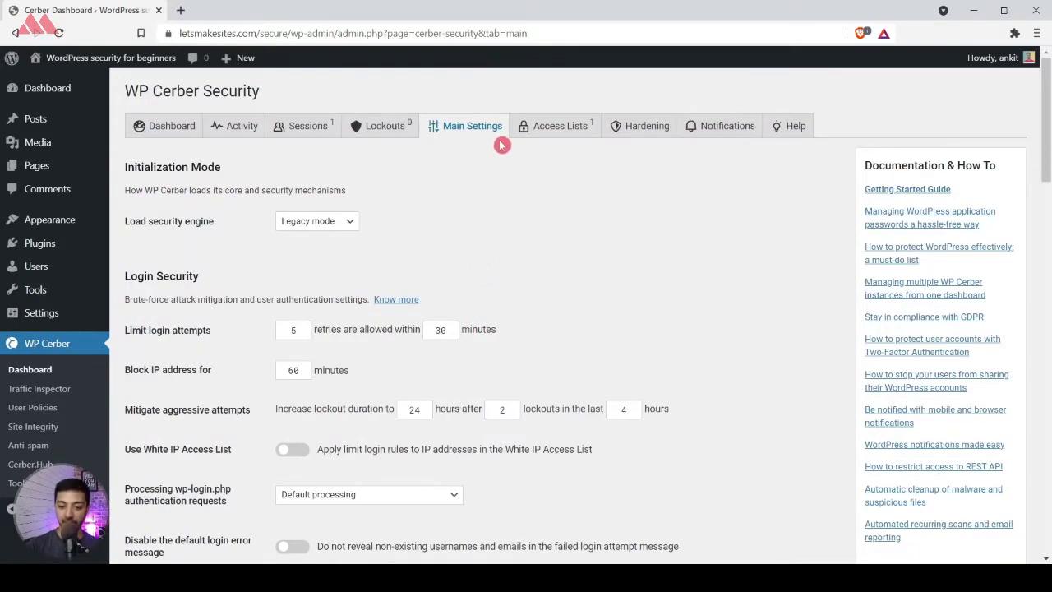
- Review WP Cerber's access lists, hardening options and notification settings, and return to the main settings
{"action": "left_click", "coordinate": [548, 134]}
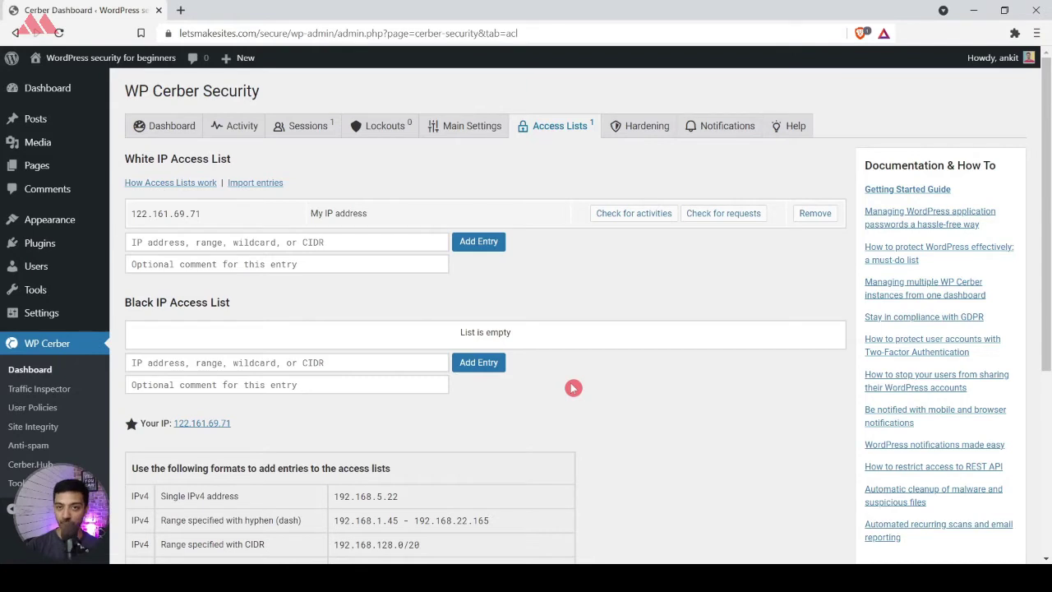
{"action": "left_click", "coordinate": [623, 131]}
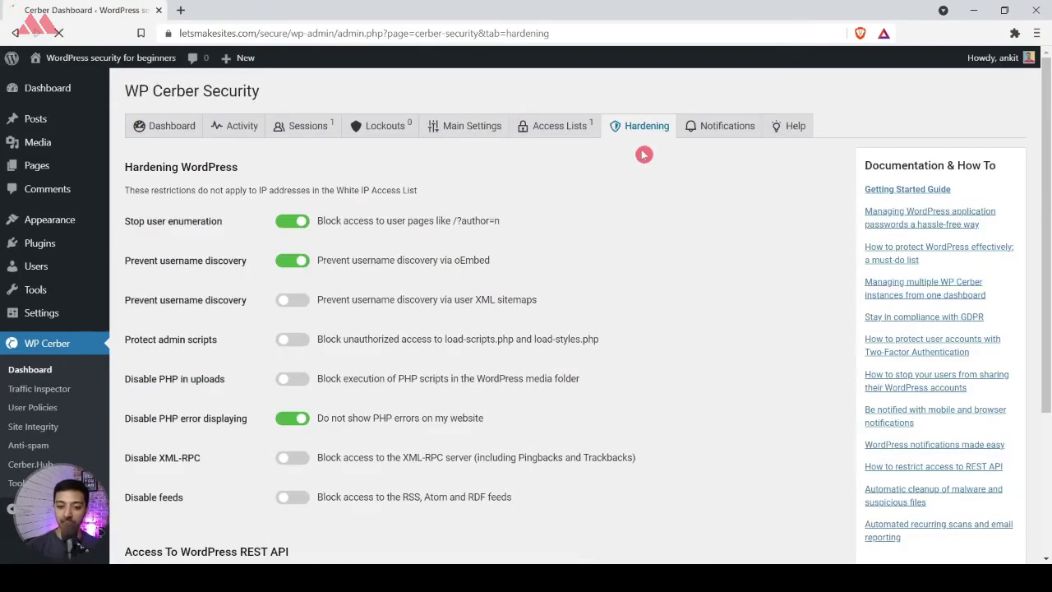
{"action": "scroll", "coordinate": [575, 256], "scroll_direction": "down", "scroll_amount": 3}
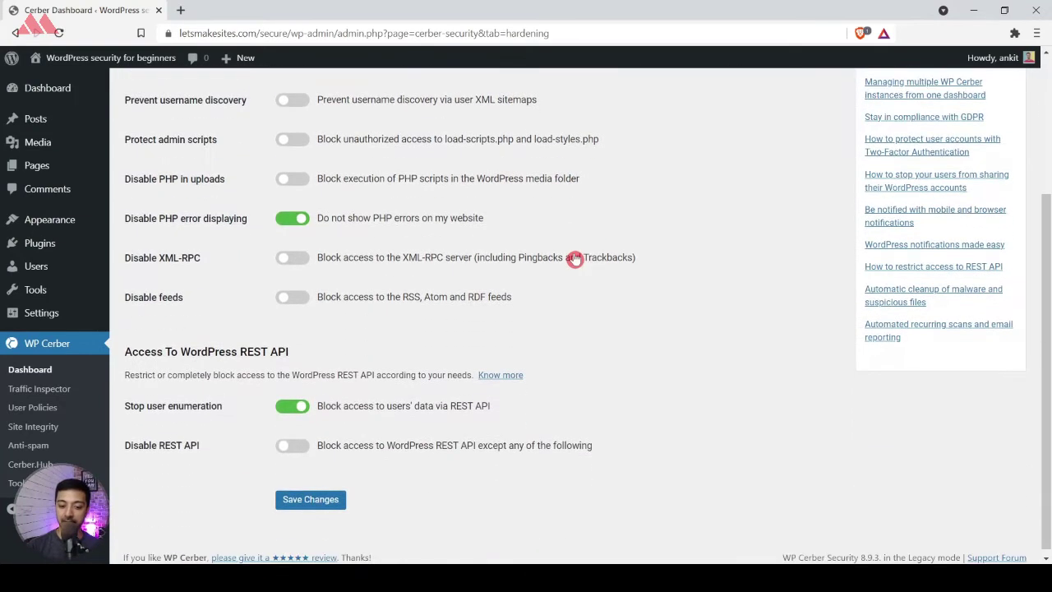
{"action": "scroll", "coordinate": [575, 256], "scroll_direction": "up", "scroll_amount": 3}
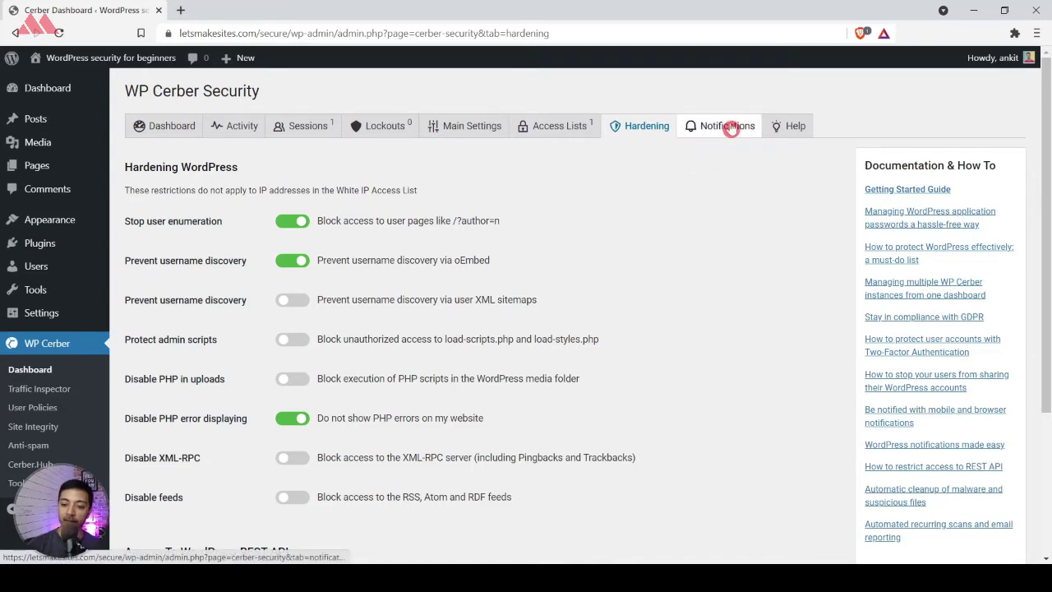
{"action": "left_click", "coordinate": [729, 128]}
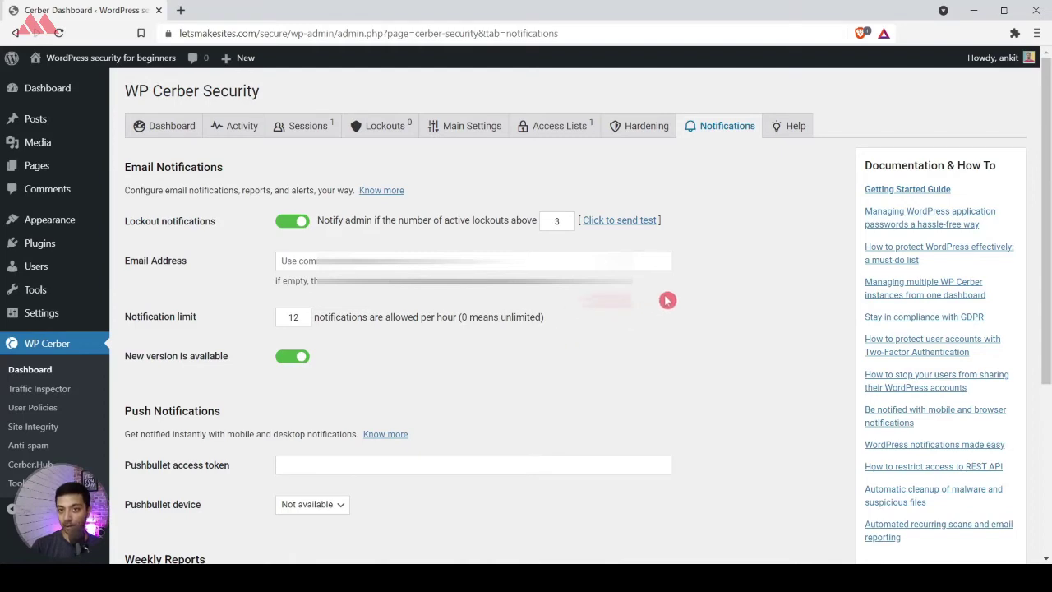
{"action": "scroll", "coordinate": [699, 285], "scroll_direction": "down", "scroll_amount": 1}
{"action": "scroll", "coordinate": [699, 284], "scroll_direction": "up", "scroll_amount": 1}
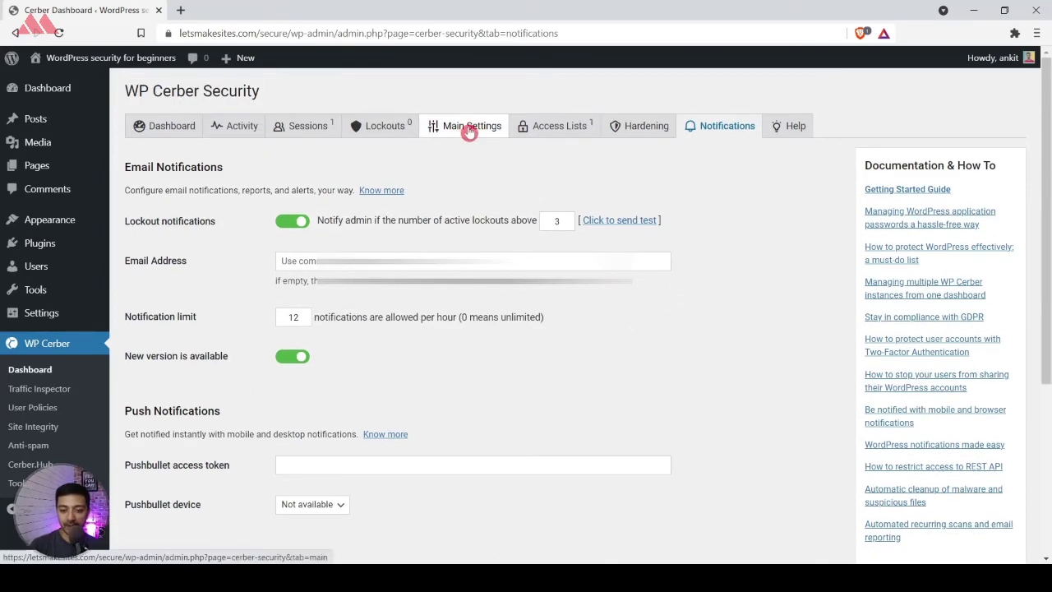
{"action": "left_click", "coordinate": [475, 127]}
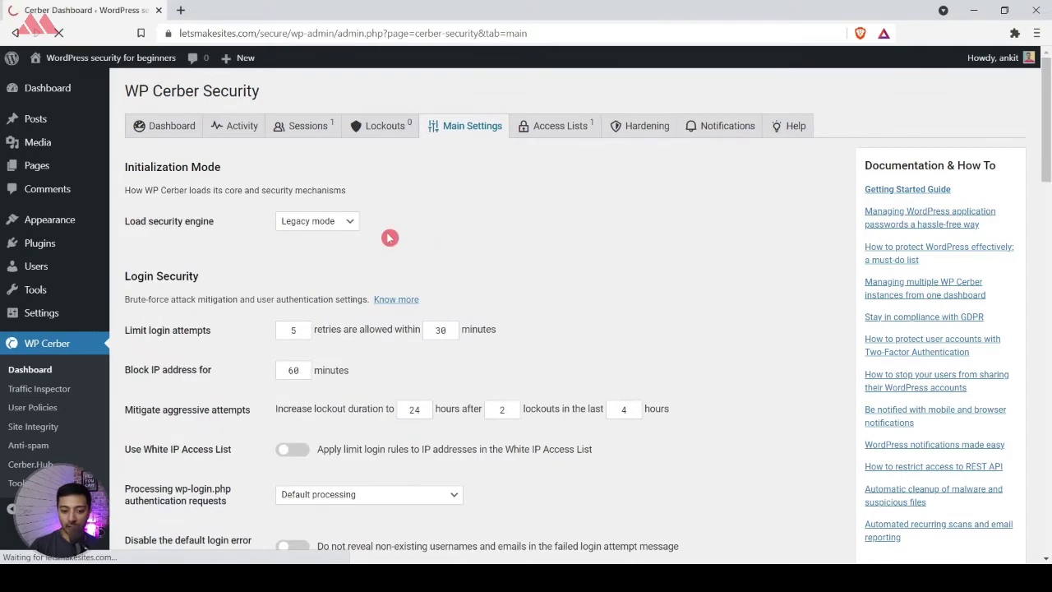
- Try Standard mode for loading the security engine and switch it back to Legacy mode
{"action": "left_click", "coordinate": [341, 230]}
{"action": "left_click", "coordinate": [409, 281]}
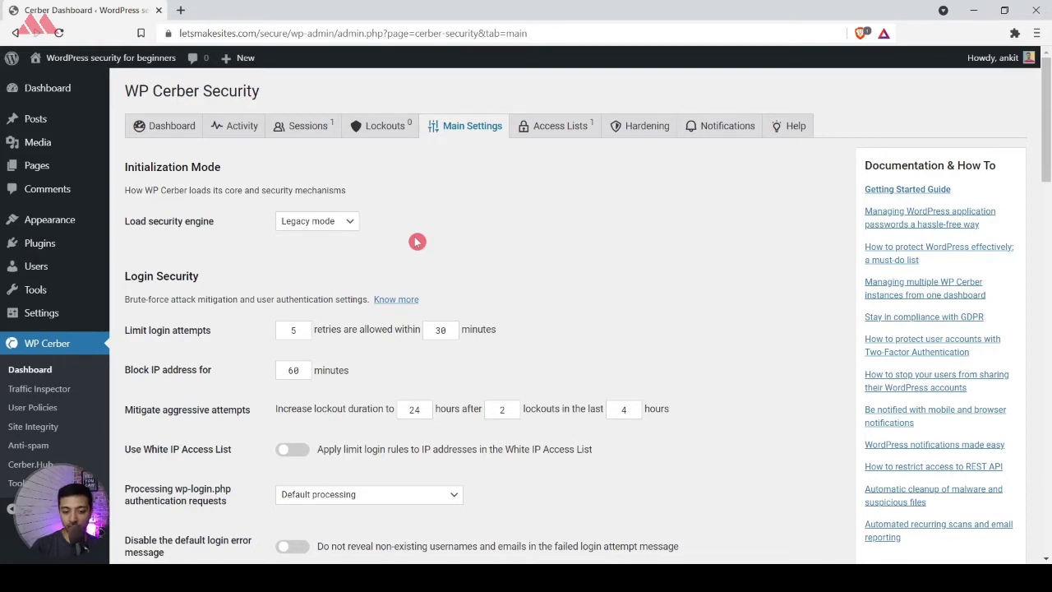
{"action": "left_click", "coordinate": [339, 225]}
{"action": "left_click", "coordinate": [333, 264]}
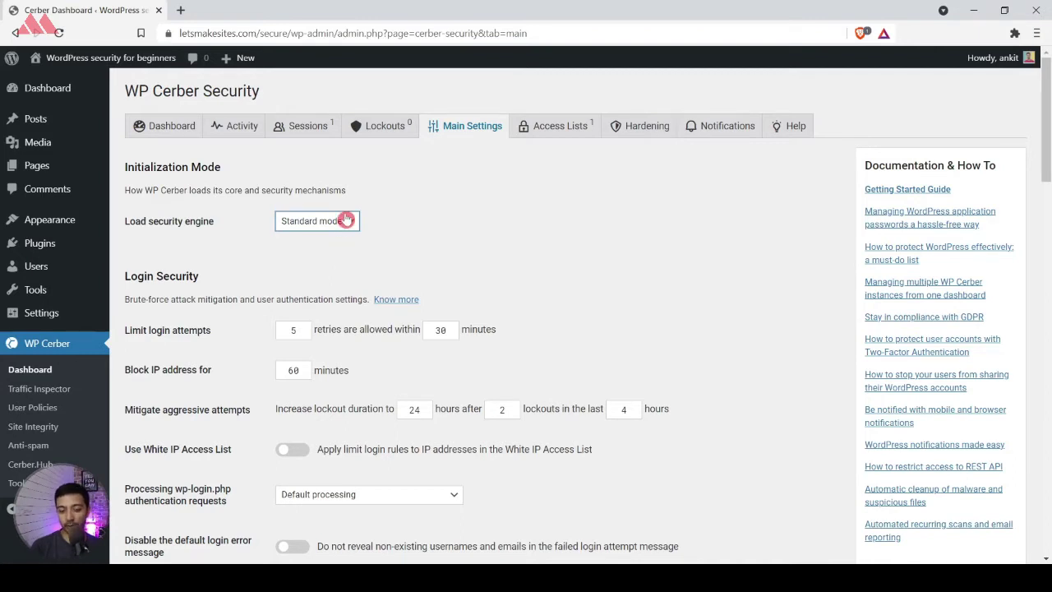
{"action": "left_click", "coordinate": [346, 219]}
{"action": "left_click", "coordinate": [337, 240]}
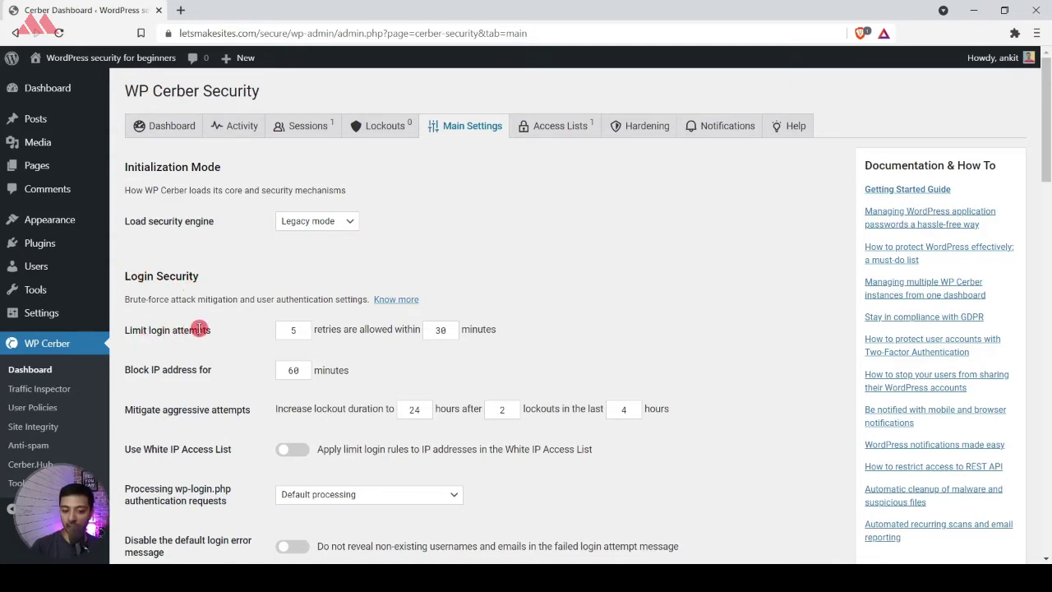
- Set the login attempt limit to 3 allowed retries
{"action": "left_click", "coordinate": [284, 330]}
{"action": "left_click", "coordinate": [279, 333]}
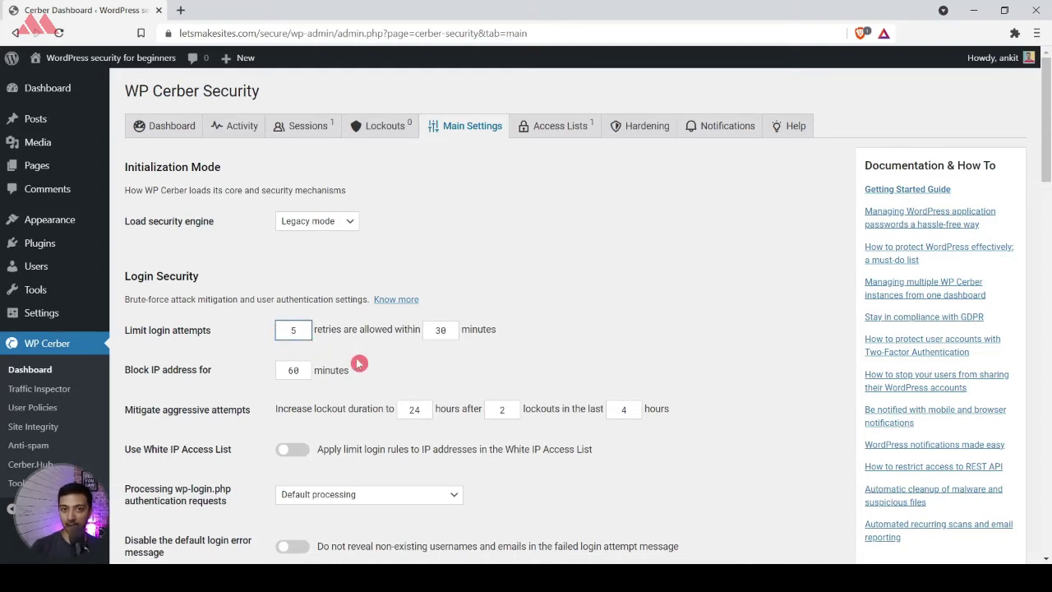
{"action": "key", "text": "BackSpace"}
{"action": "type", "text": "3"}
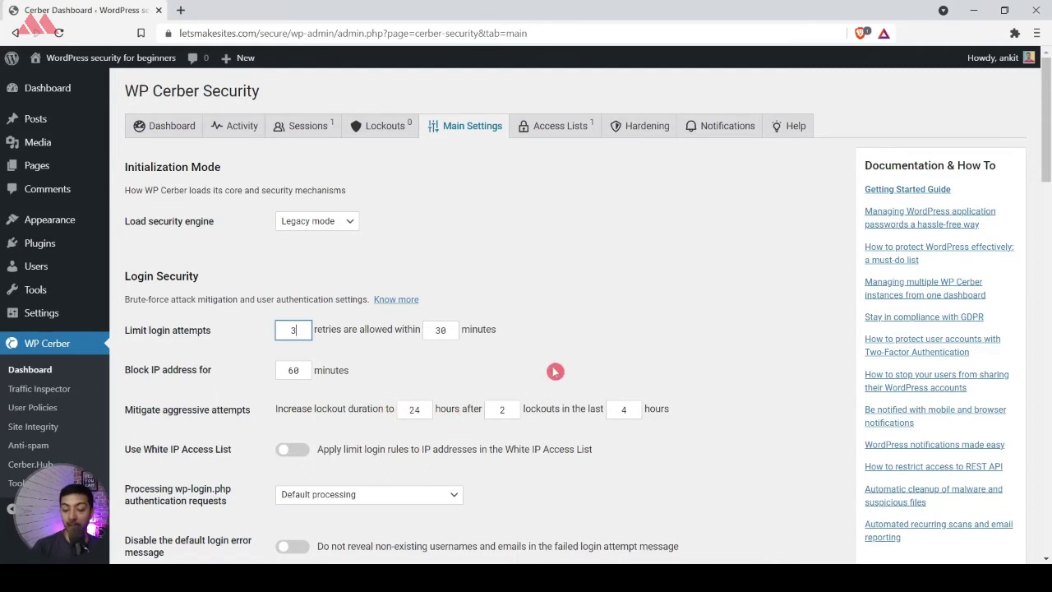
- Try applying the limit login rules to addresses in the White IP Access List, and switch the option off again
{"action": "scroll", "coordinate": [555, 371], "scroll_direction": "down", "scroll_amount": 2}
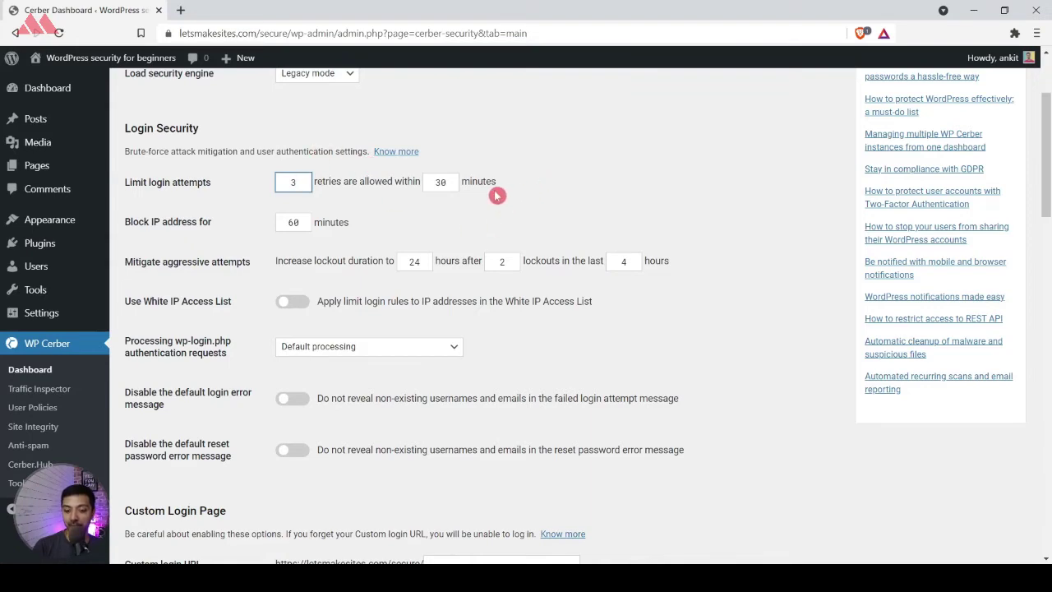
{"action": "left_click", "coordinate": [297, 304]}
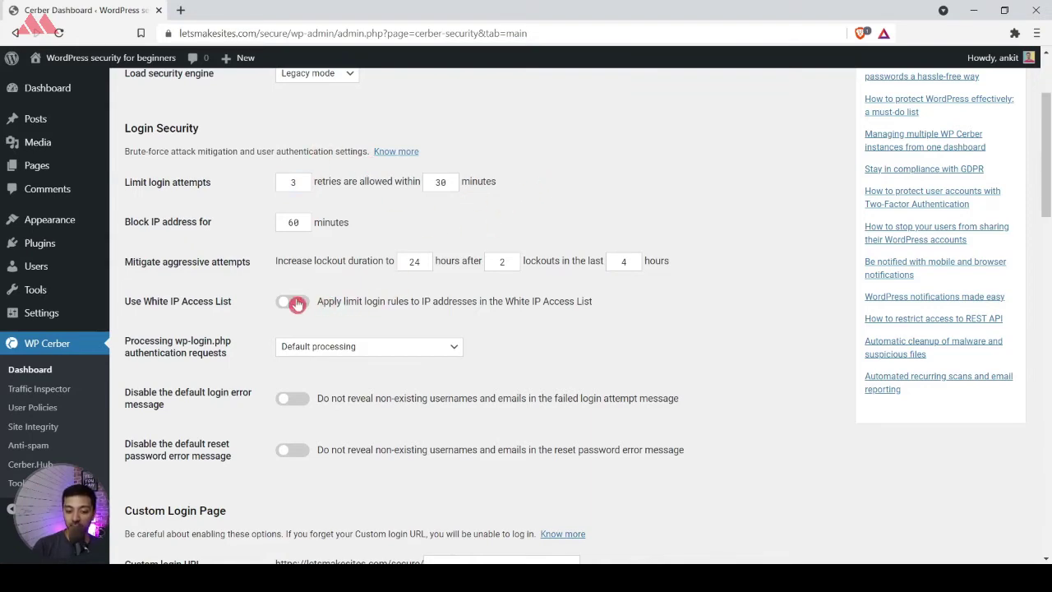
{"action": "scroll", "coordinate": [484, 261], "scroll_direction": "up", "scroll_amount": 3}
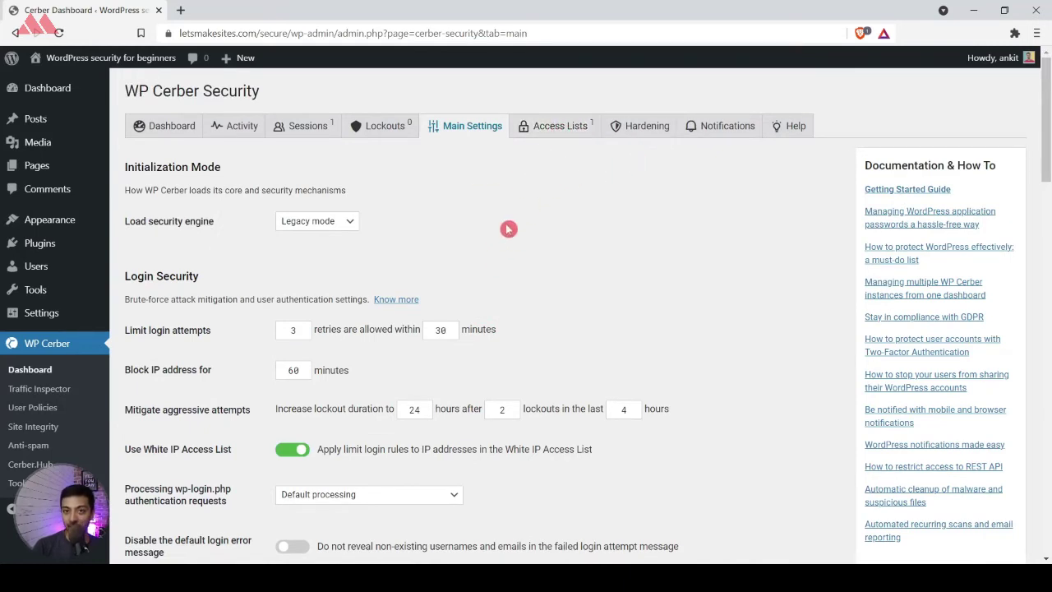
{"action": "scroll", "coordinate": [509, 229], "scroll_direction": "down", "scroll_amount": 5}
{"action": "scroll", "coordinate": [504, 225], "scroll_direction": "up", "scroll_amount": 2}
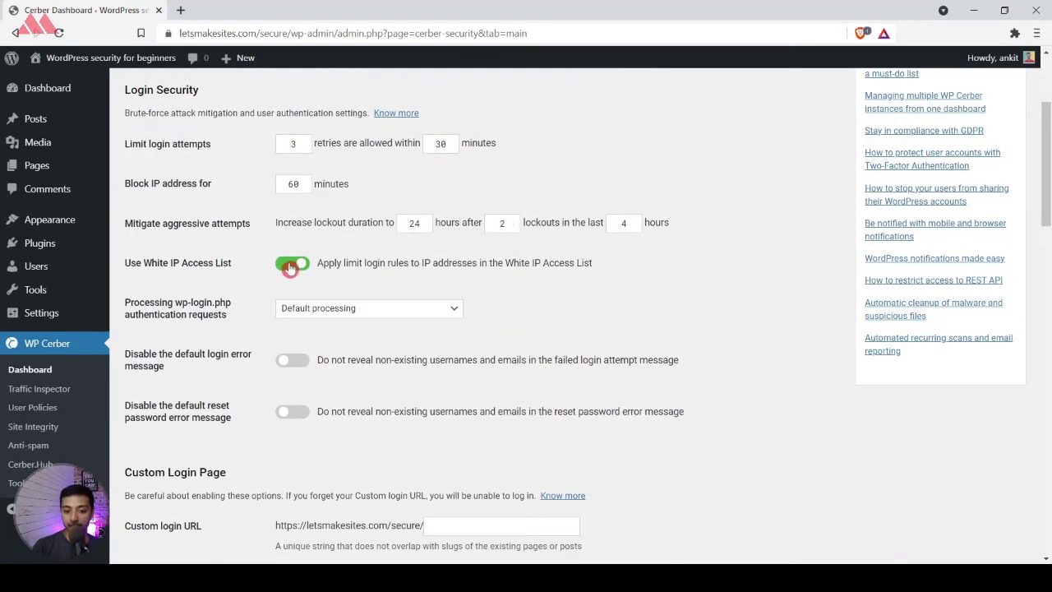
{"action": "left_click", "coordinate": [290, 266]}
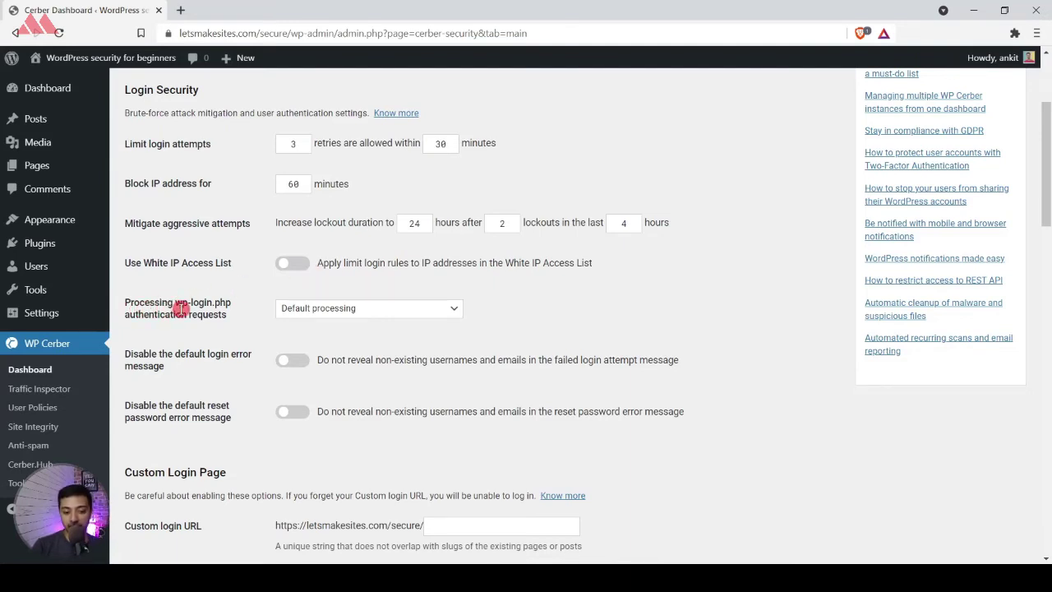
- Set the processing of wp-login.php authentication requests to Deny authentication through wp-login.php
{"action": "left_click", "coordinate": [310, 311]}
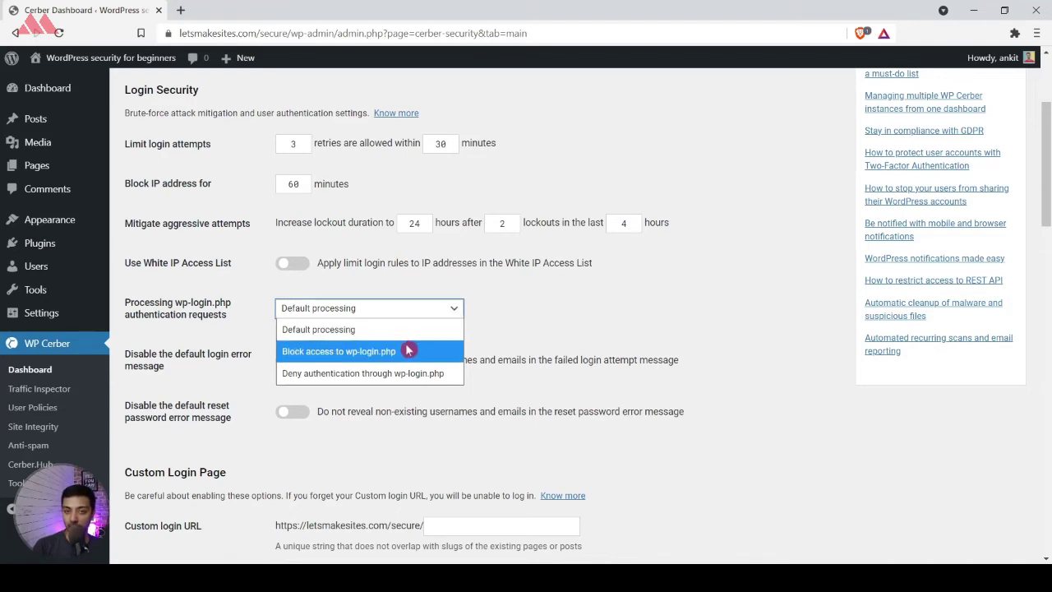
{"action": "scroll", "coordinate": [359, 408], "scroll_direction": "up", "scroll_amount": 1}
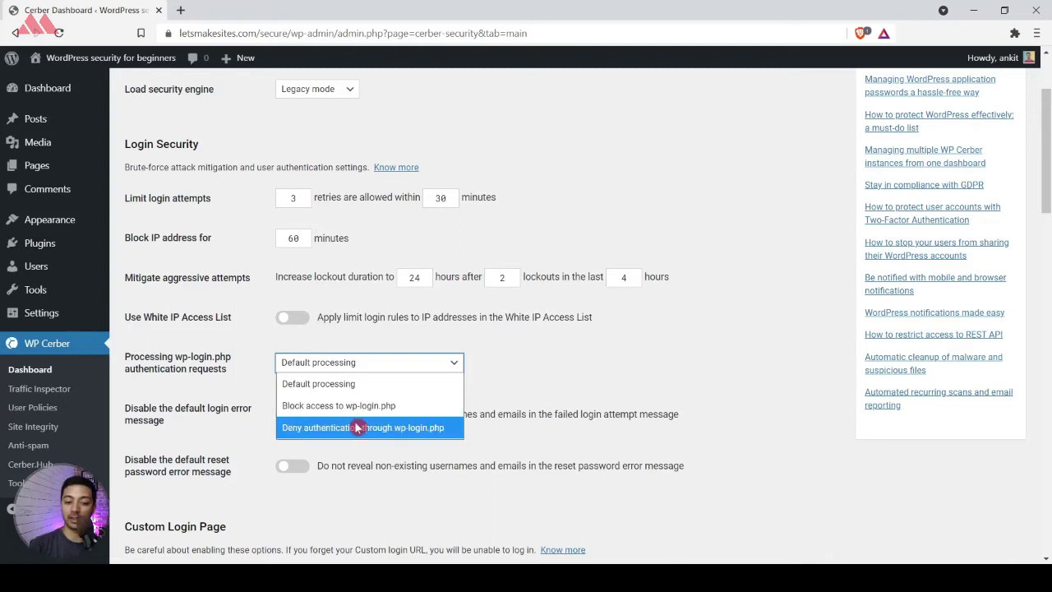
{"action": "left_click", "coordinate": [419, 427]}
- Set the custom login URL slug to myadmin and enable deferred rendering of the custom login page
{"action": "scroll", "coordinate": [147, 136], "scroll_direction": "down", "scroll_amount": 5}
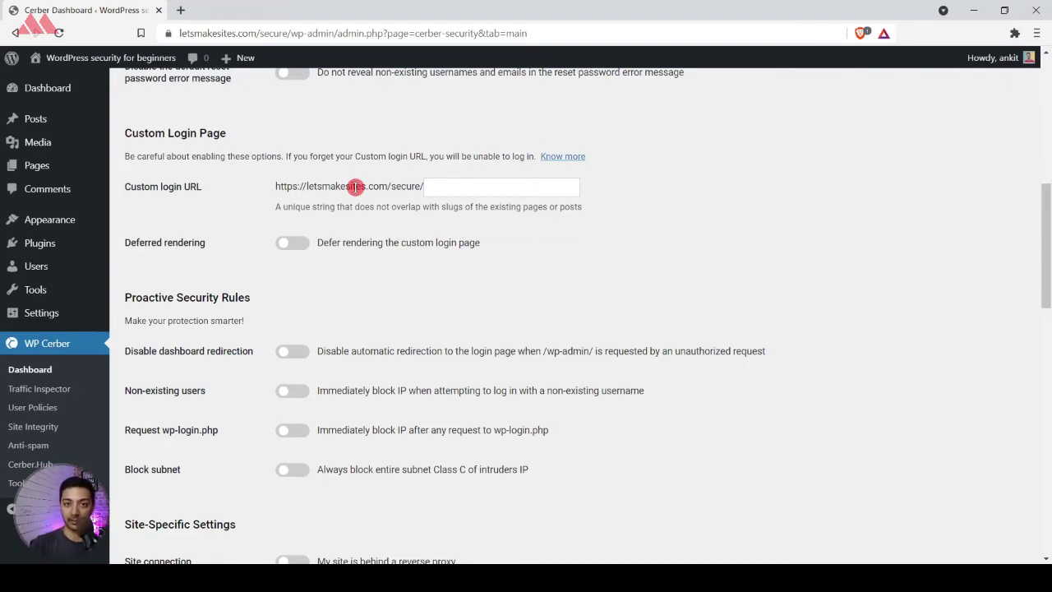
{"action": "left_click", "coordinate": [431, 186]}
{"action": "left_click", "coordinate": [447, 209]}
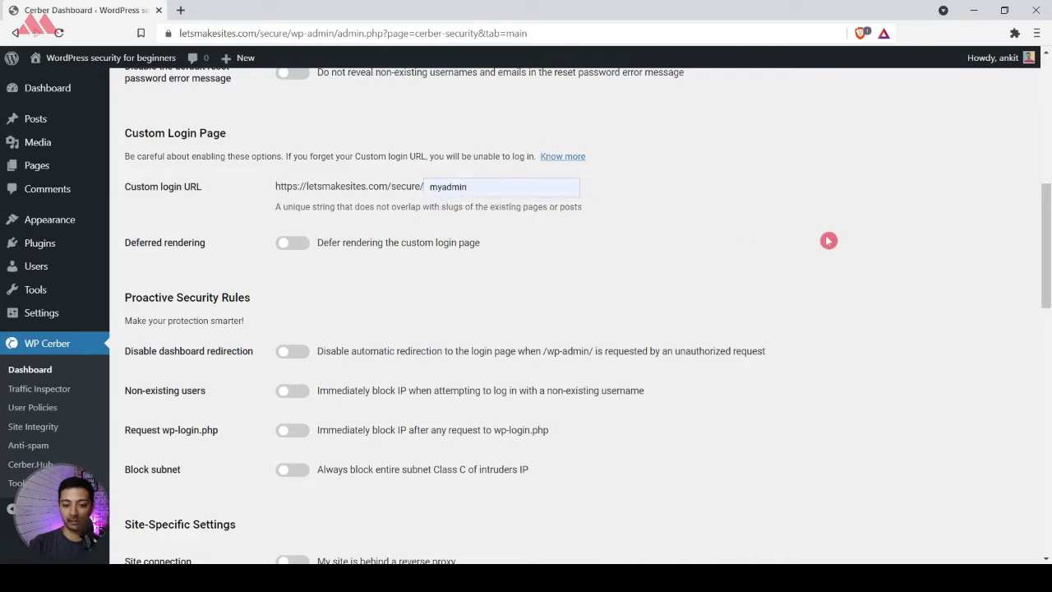
{"action": "left_click", "coordinate": [296, 244]}
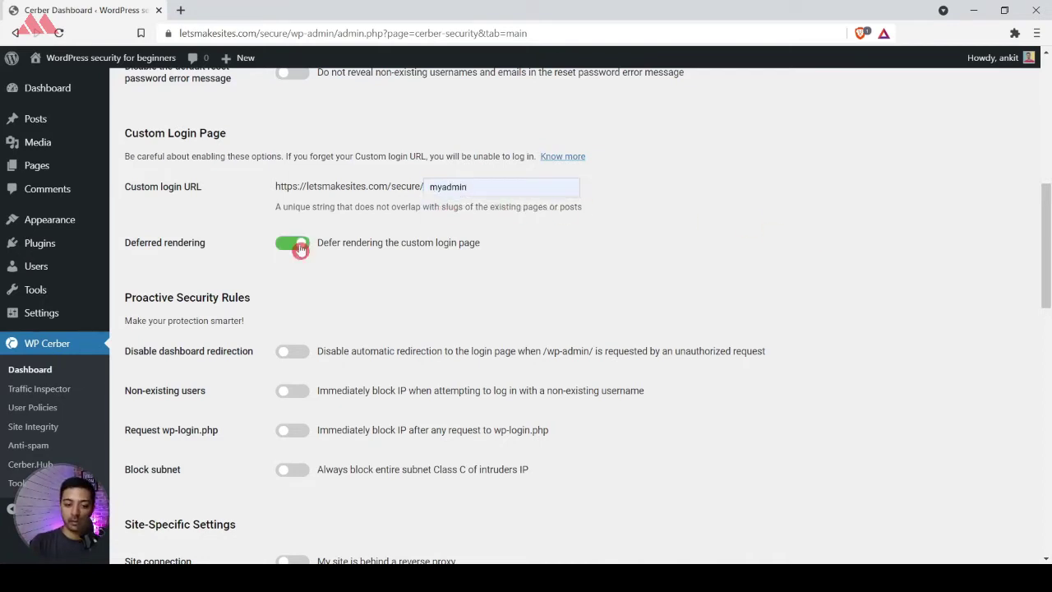
{"action": "double_click", "coordinate": [149, 245]}
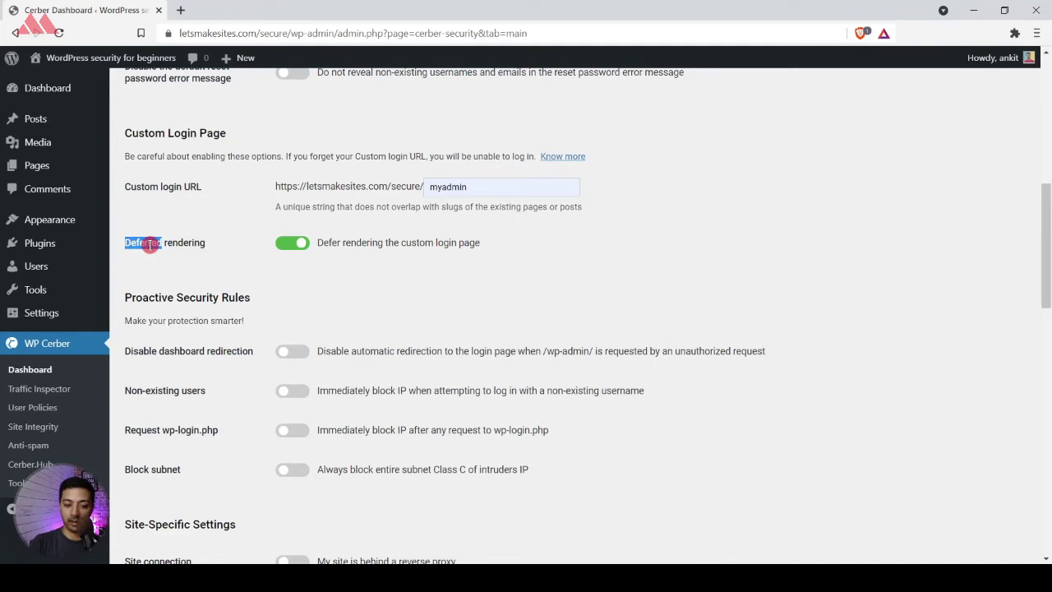
- Enable immediate IP blocking for login attempts with non-existing usernames and for any request to wp-login.php
{"action": "left_click", "coordinate": [149, 245]}
{"action": "scroll", "coordinate": [151, 245], "scroll_direction": "down", "scroll_amount": 1}
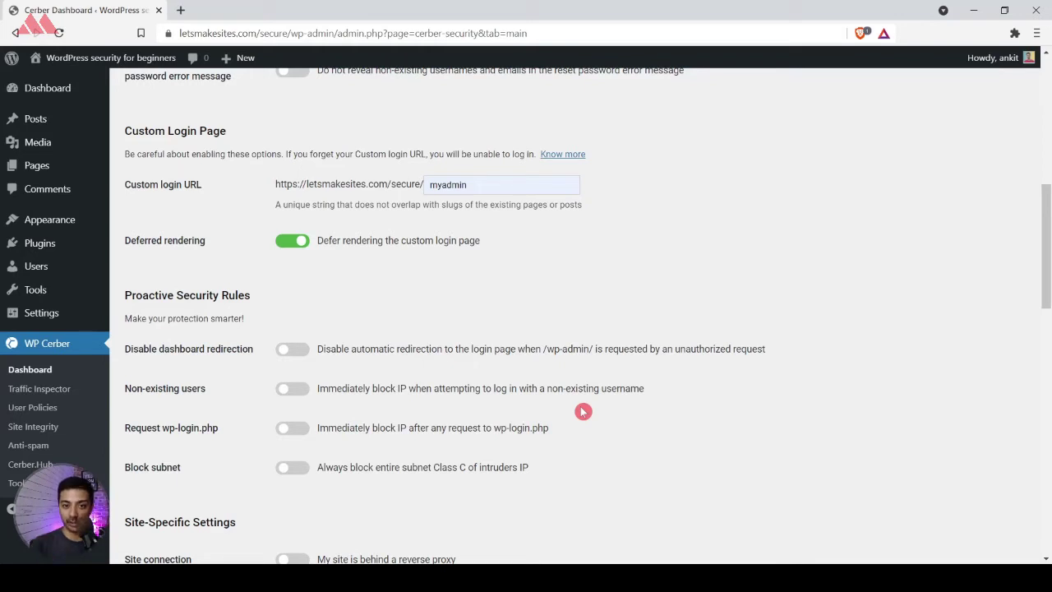
{"action": "left_click", "coordinate": [302, 392]}
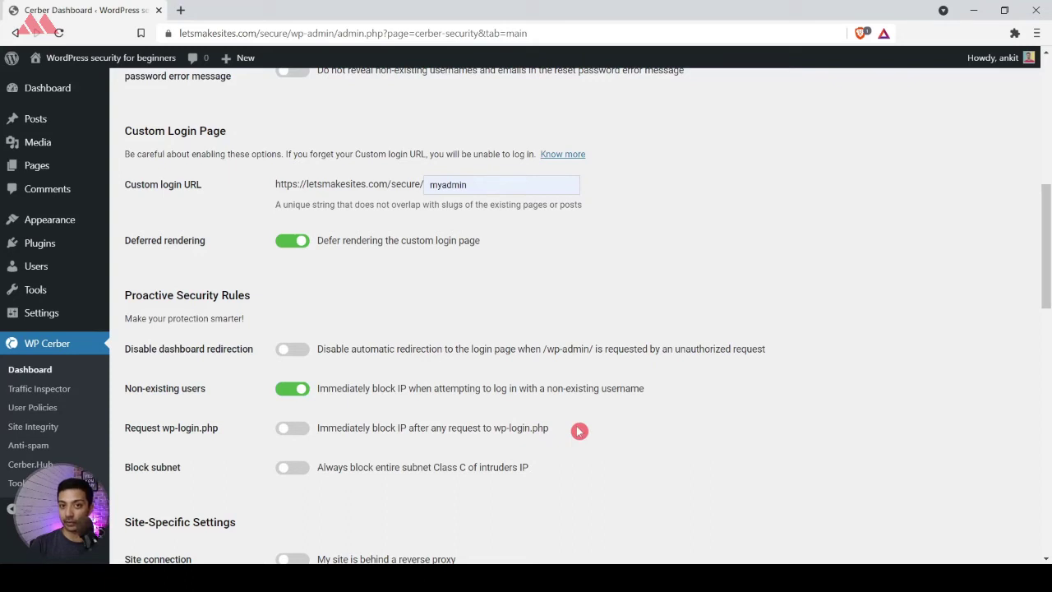
{"action": "left_click", "coordinate": [302, 431]}
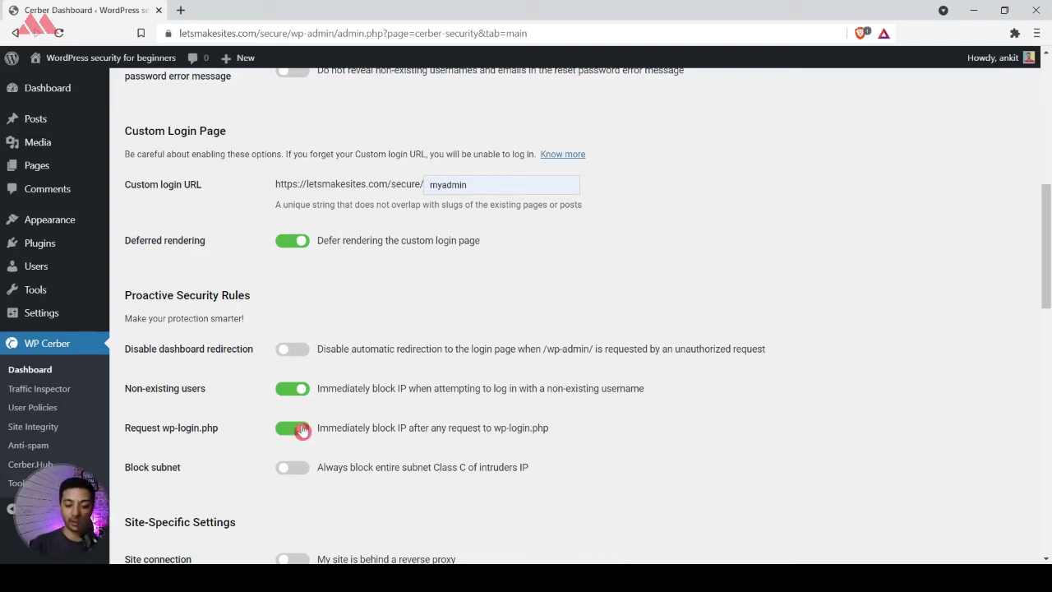
- Save the changes to the WP Cerber main settings
{"action": "scroll", "coordinate": [542, 383], "scroll_direction": "down", "scroll_amount": 8}
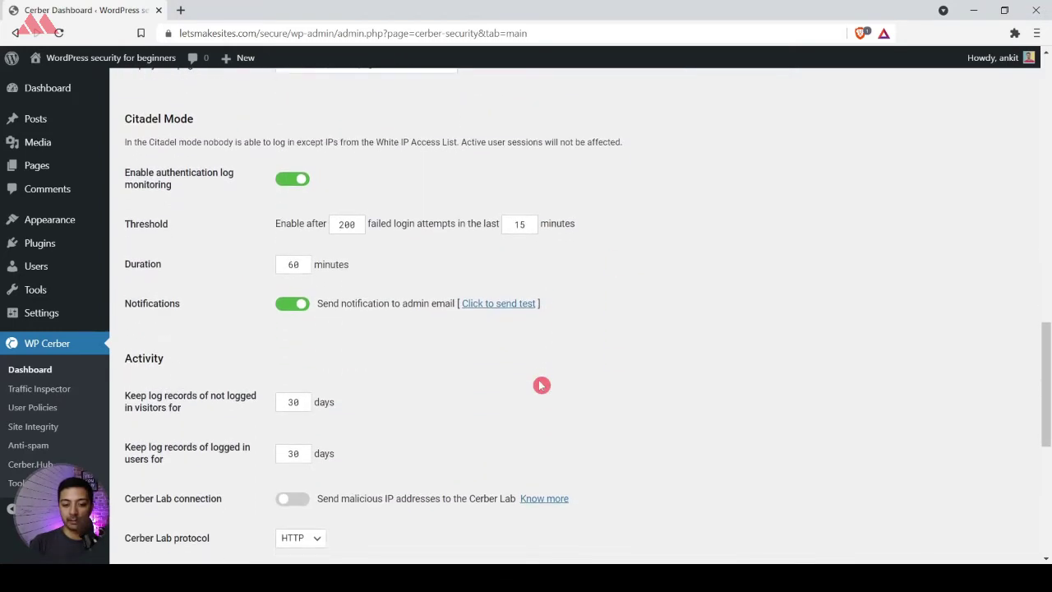
{"action": "scroll", "coordinate": [541, 385], "scroll_direction": "down", "scroll_amount": 5}
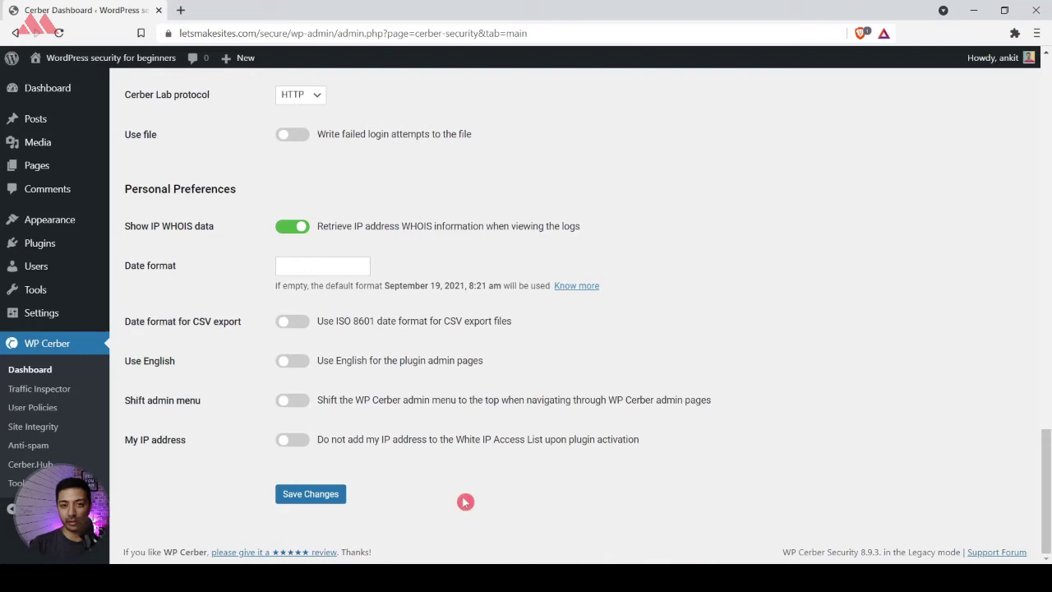
{"action": "left_click", "coordinate": [308, 495]}
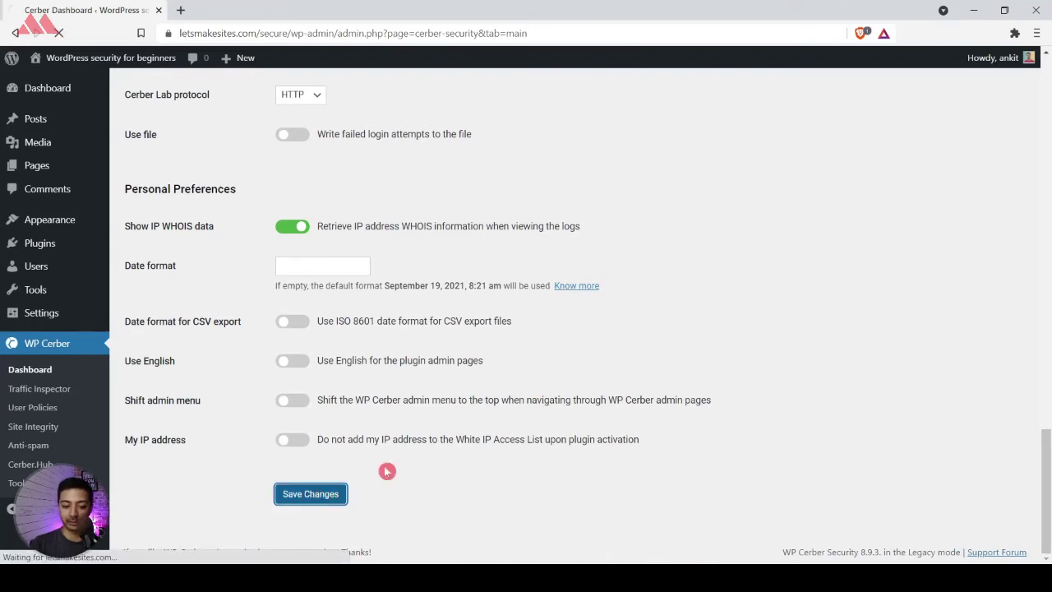
{"action": "scroll", "coordinate": [623, 262], "scroll_direction": "down", "scroll_amount": 10}
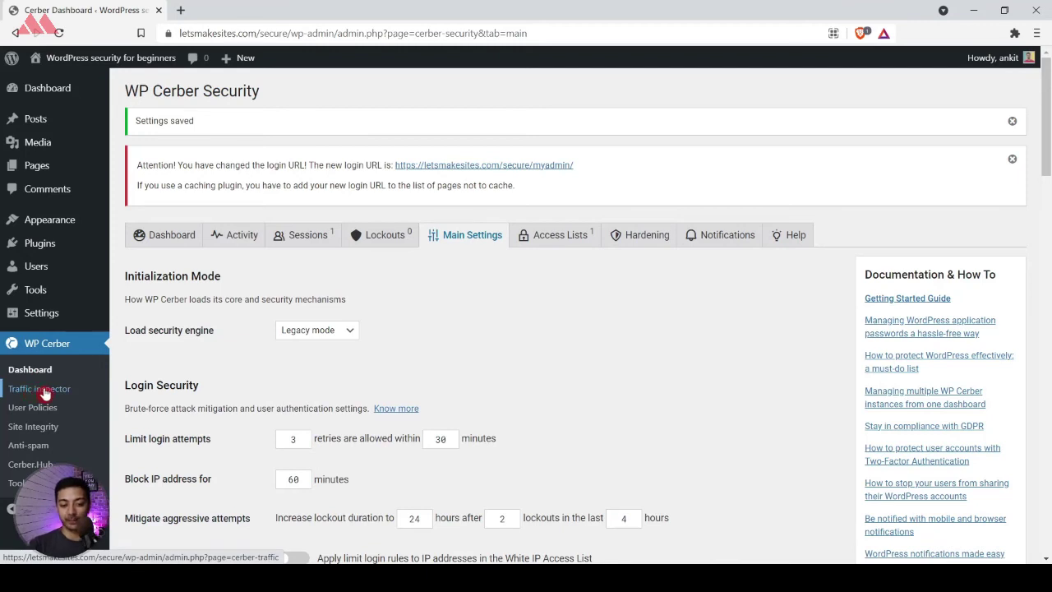
- Set the Traffic Inspector logging mode to All traffic and save the settings
{"action": "left_click", "coordinate": [46, 393]}
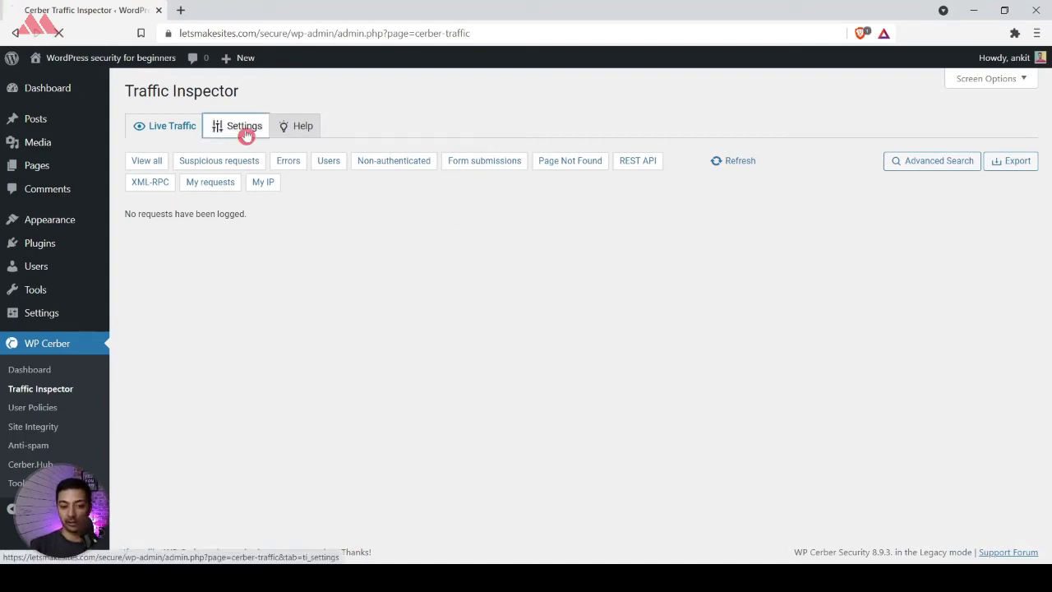
{"action": "left_click", "coordinate": [245, 134]}
{"action": "scroll", "coordinate": [422, 301], "scroll_direction": "down", "scroll_amount": 2}
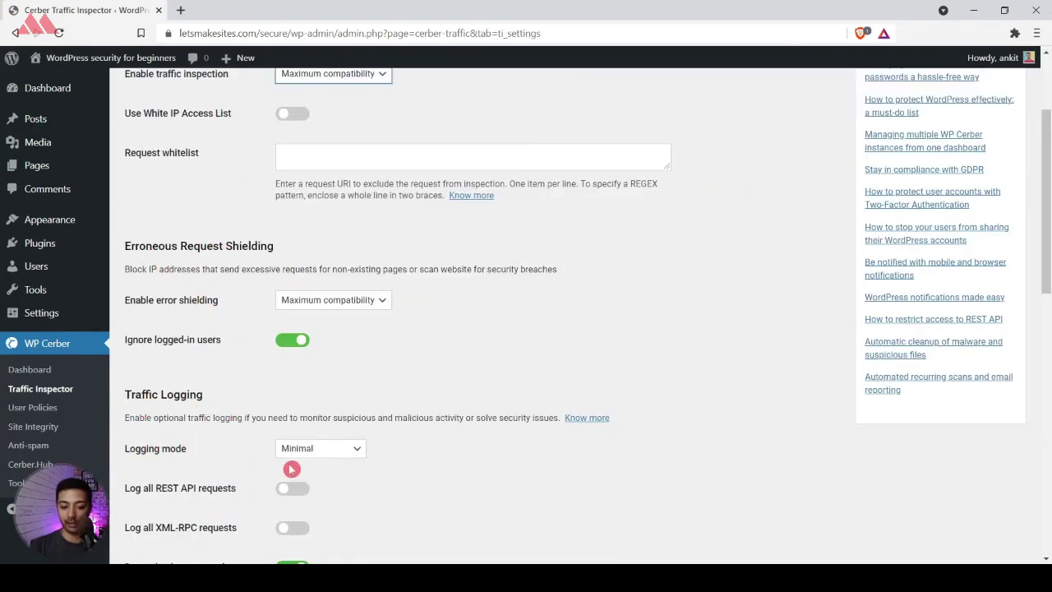
{"action": "left_click", "coordinate": [355, 453]}
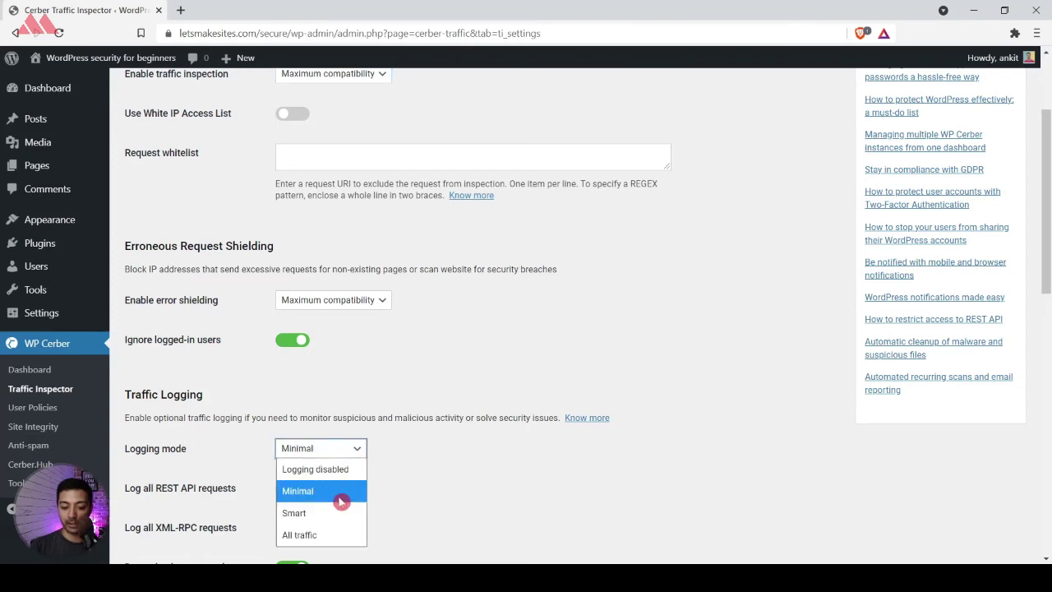
{"action": "left_click", "coordinate": [335, 534]}
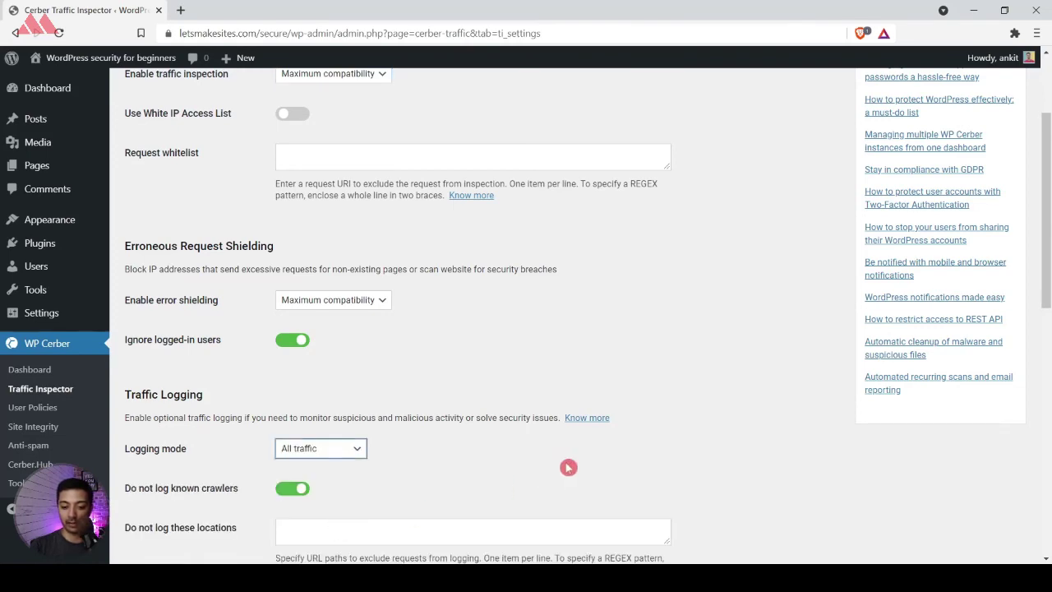
{"action": "scroll", "coordinate": [645, 443], "scroll_direction": "down", "scroll_amount": 7}
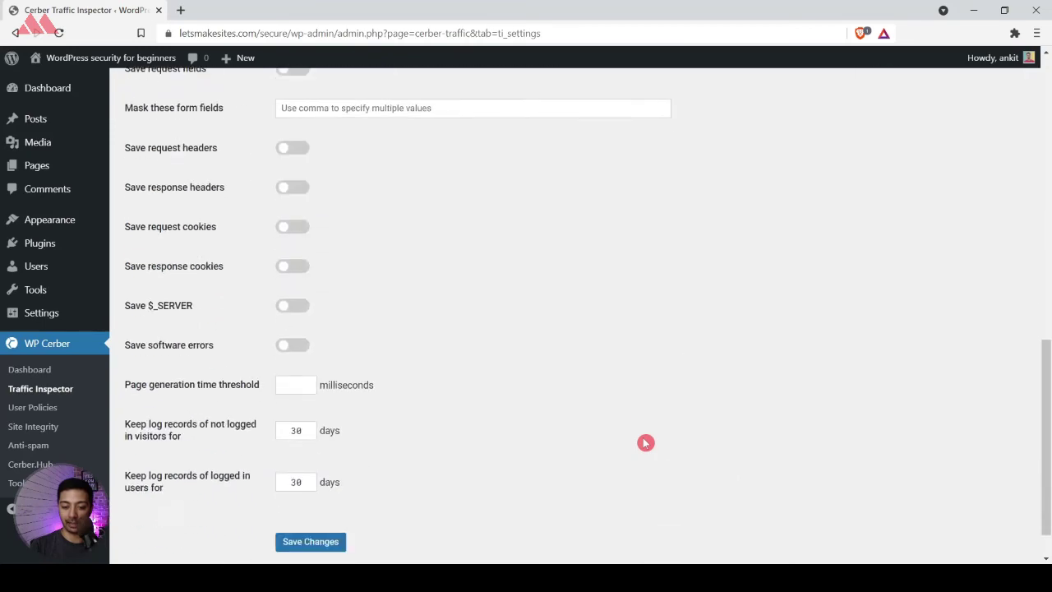
{"action": "left_click", "coordinate": [303, 531]}
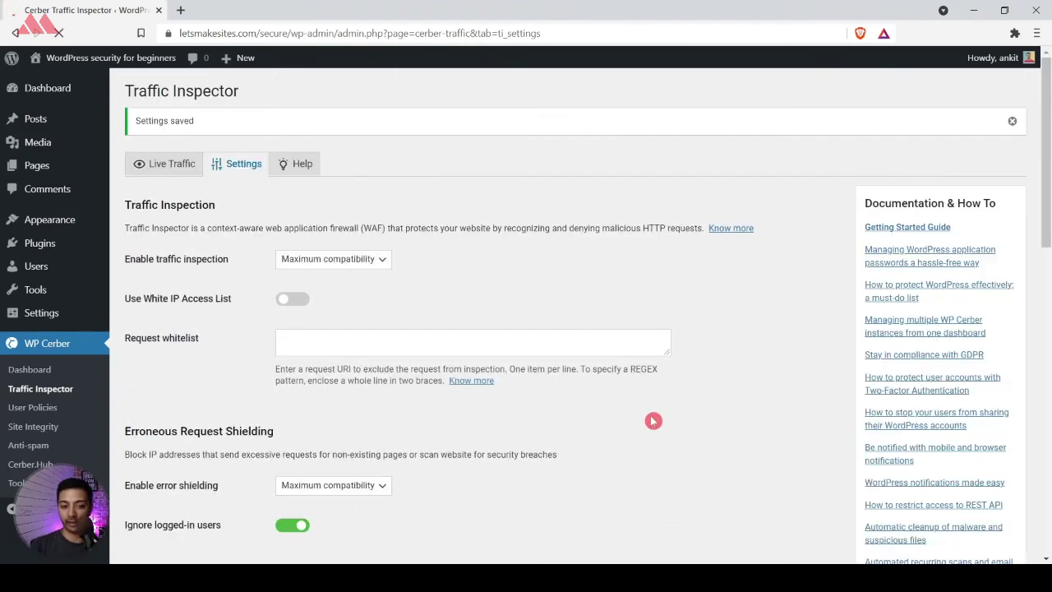
- Examine all logged requests in the live traffic, including their IP addresses, host info, user agents and local users
{"action": "left_click", "coordinate": [172, 170]}
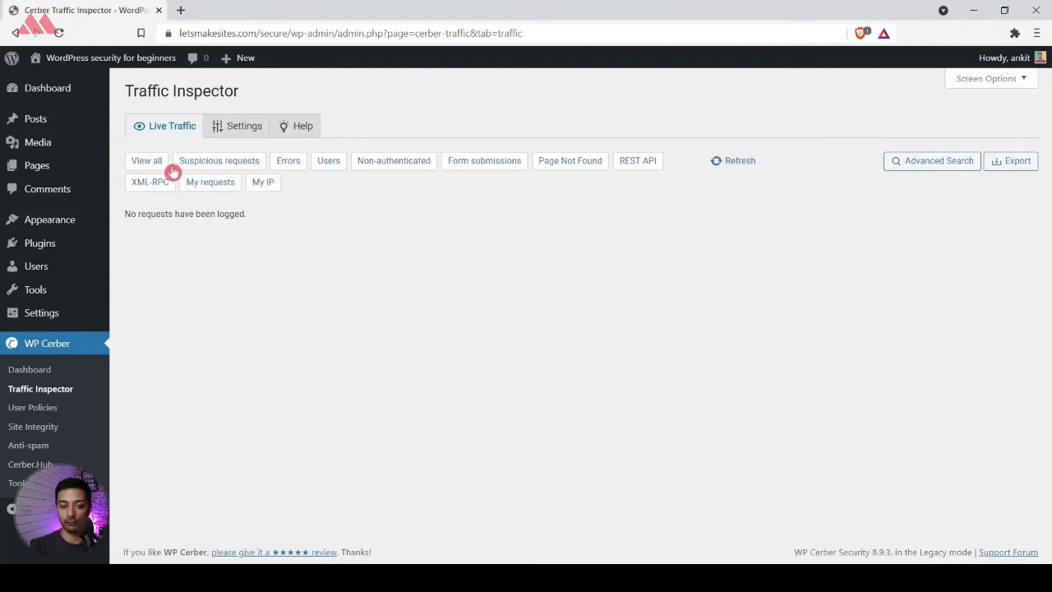
{"action": "left_click", "coordinate": [152, 163]}
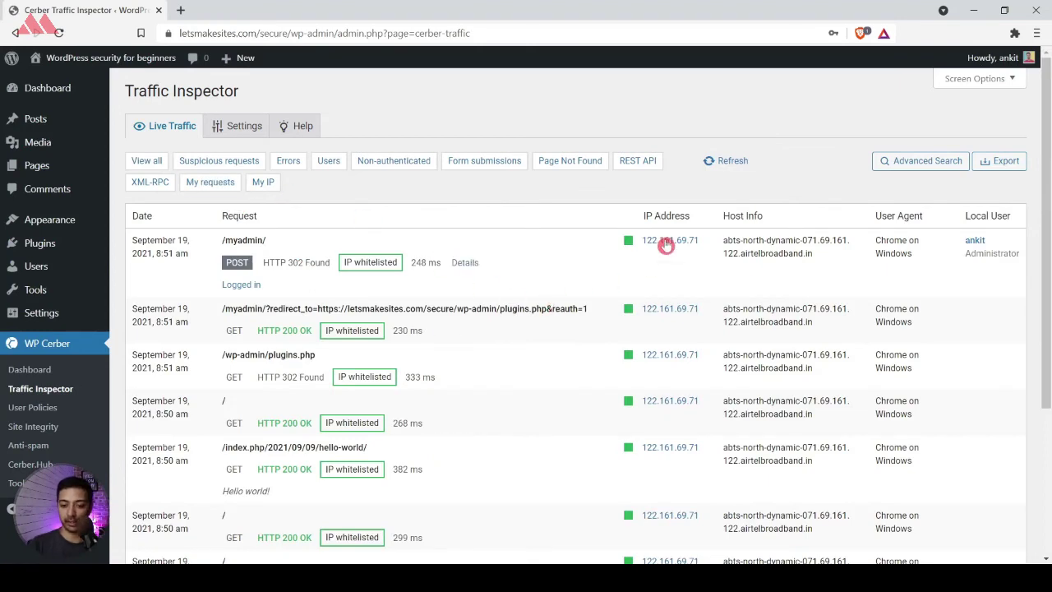
{"action": "scroll", "coordinate": [321, 346], "scroll_direction": "down", "scroll_amount": 1}
{"action": "scroll", "coordinate": [320, 346], "scroll_direction": "down", "scroll_amount": 2}
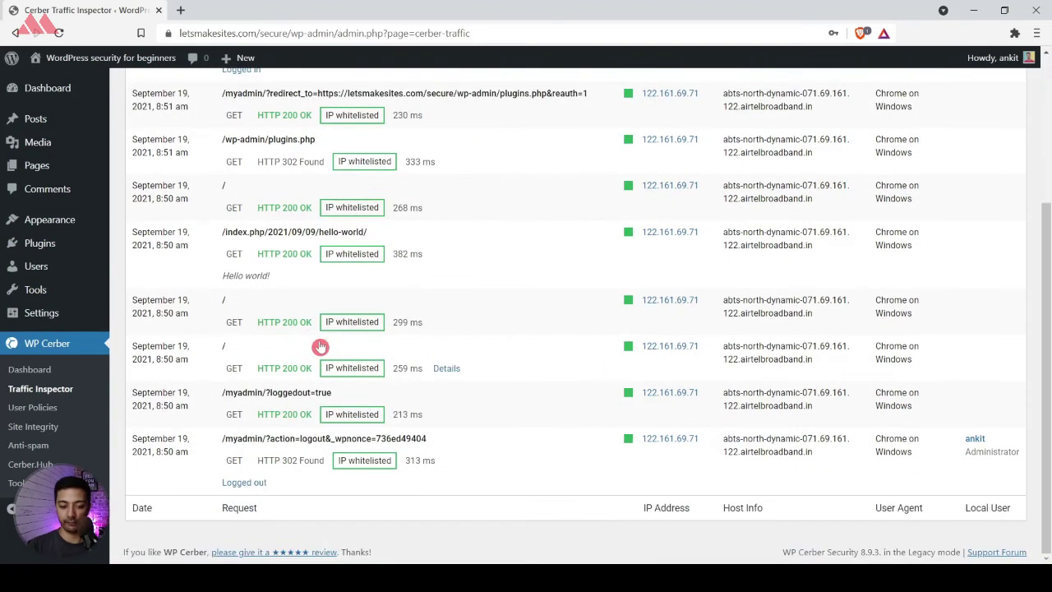
{"action": "scroll", "coordinate": [531, 262], "scroll_direction": "up", "scroll_amount": 2}
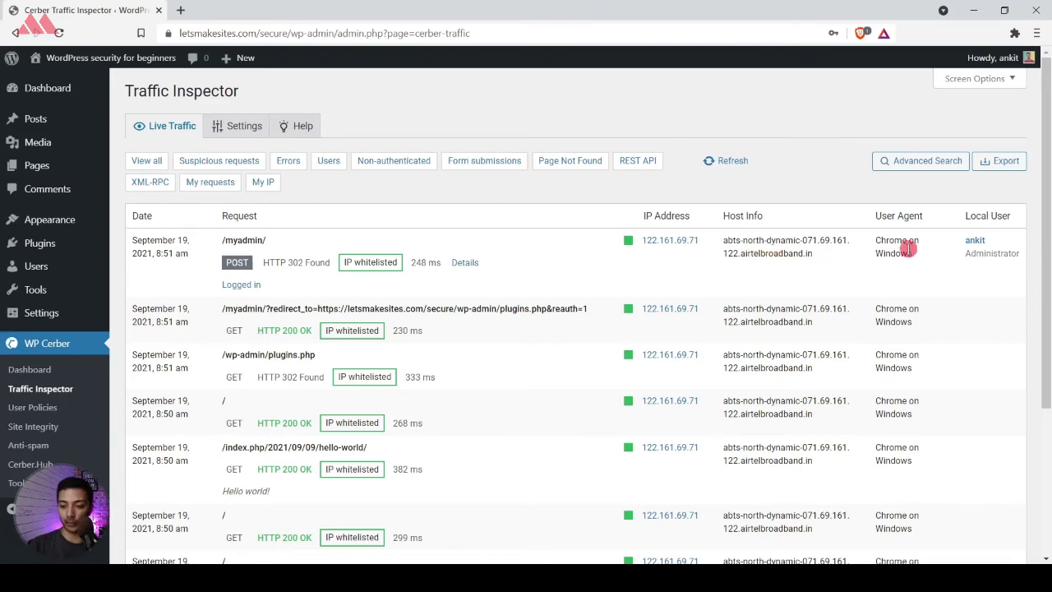
{"action": "scroll", "coordinate": [885, 472], "scroll_direction": "down", "scroll_amount": 1}
{"action": "scroll", "coordinate": [885, 471], "scroll_direction": "down", "scroll_amount": 2}
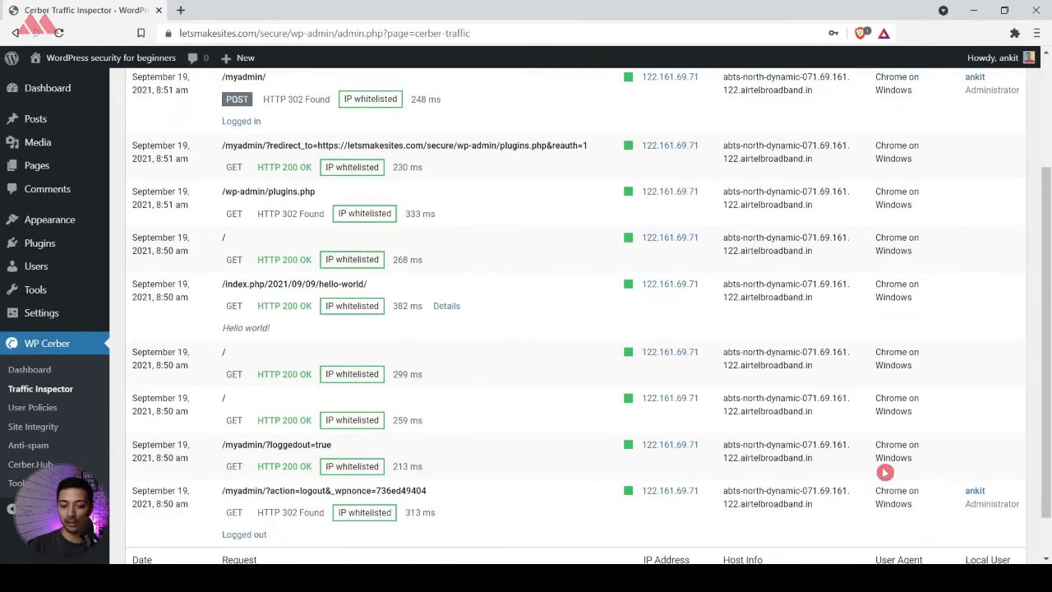
{"action": "scroll", "coordinate": [885, 472], "scroll_direction": "up", "scroll_amount": 3}
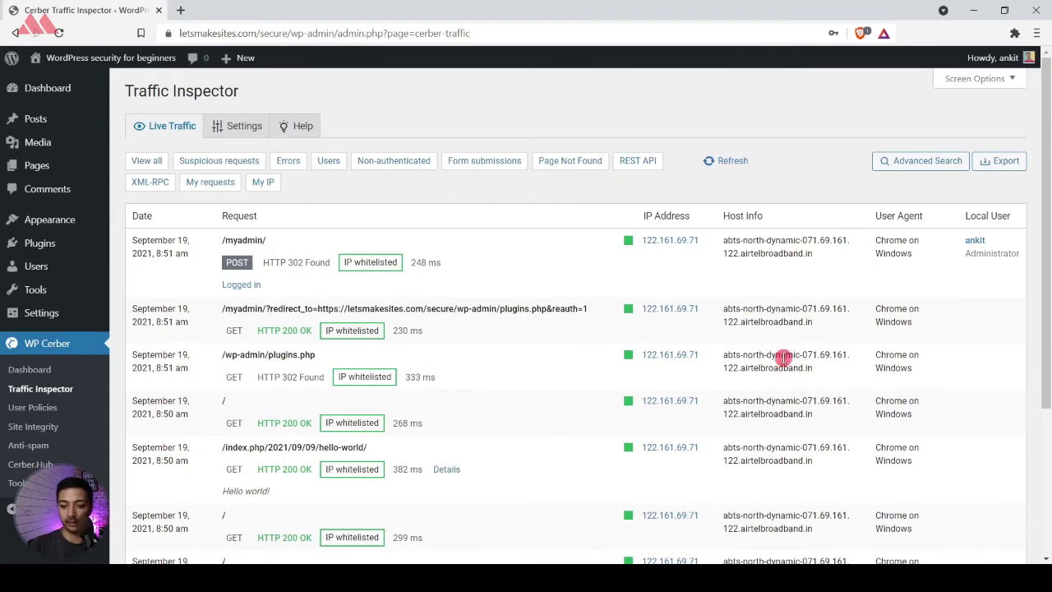
{"action": "left_click", "coordinate": [674, 240]}
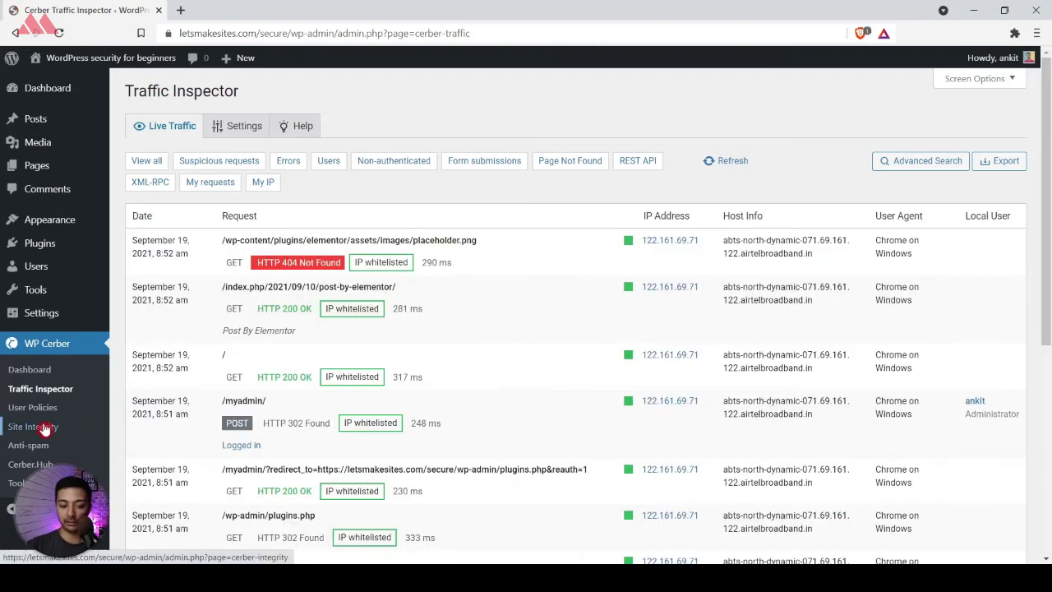
- Review the role-based user policies for the Administrator, Editor, Author and Contributor roles
{"action": "left_click", "coordinate": [41, 413]}
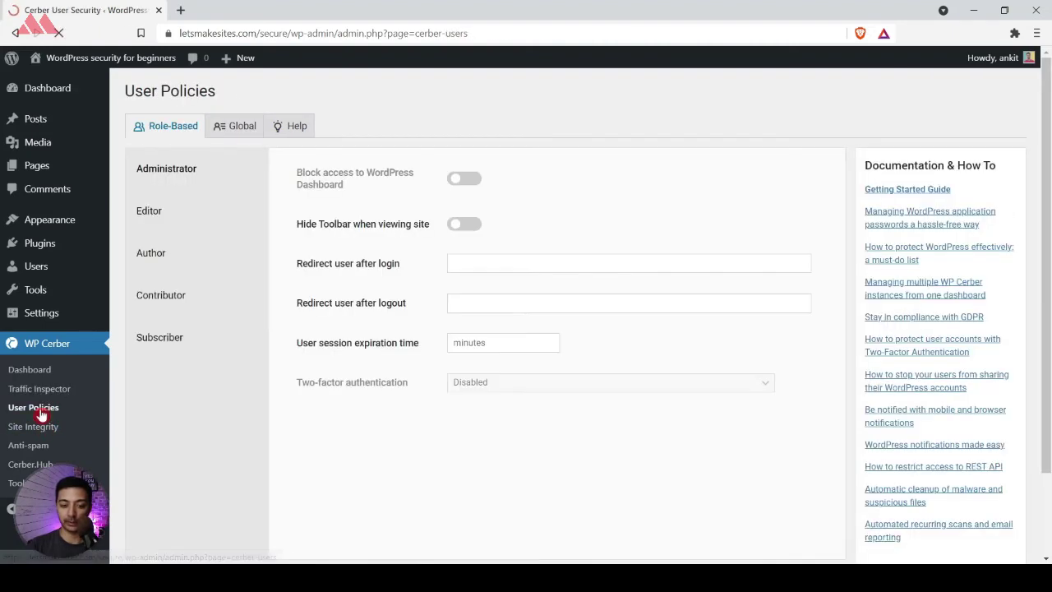
{"action": "left_click", "coordinate": [247, 168]}
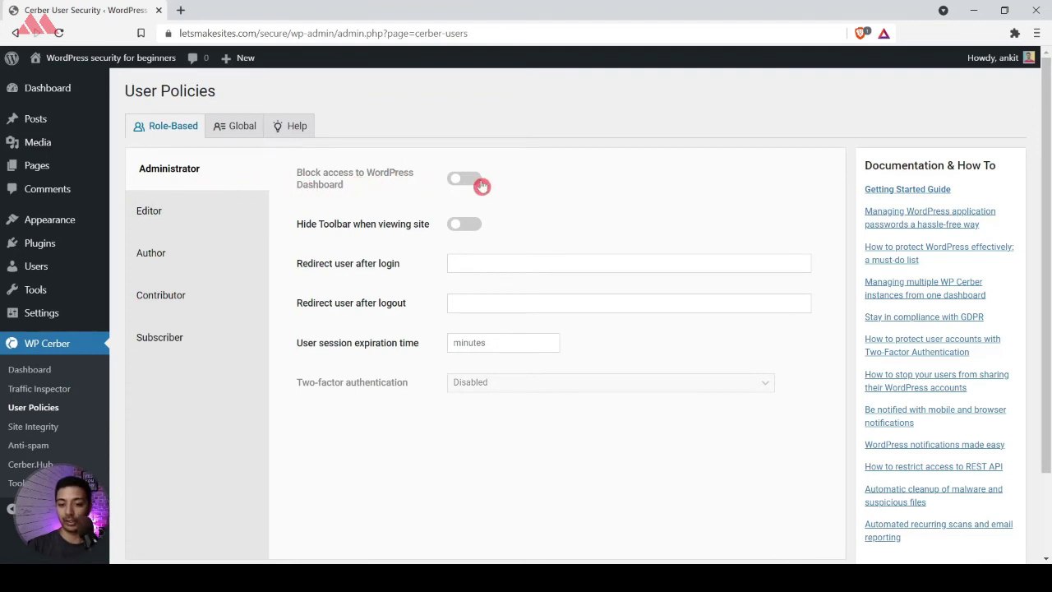
{"action": "left_click", "coordinate": [206, 205]}
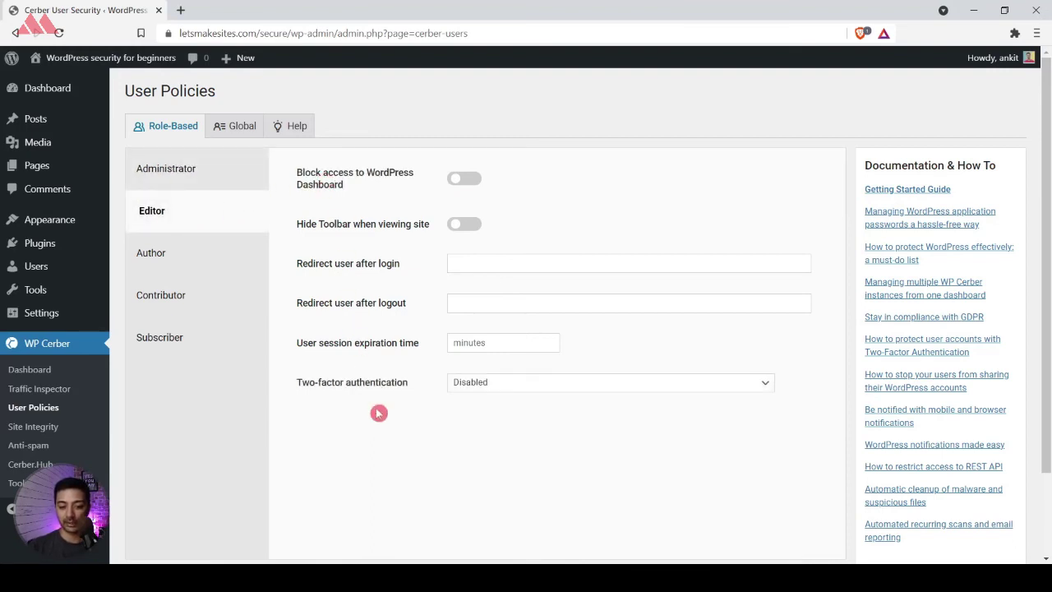
{"action": "left_click", "coordinate": [195, 256]}
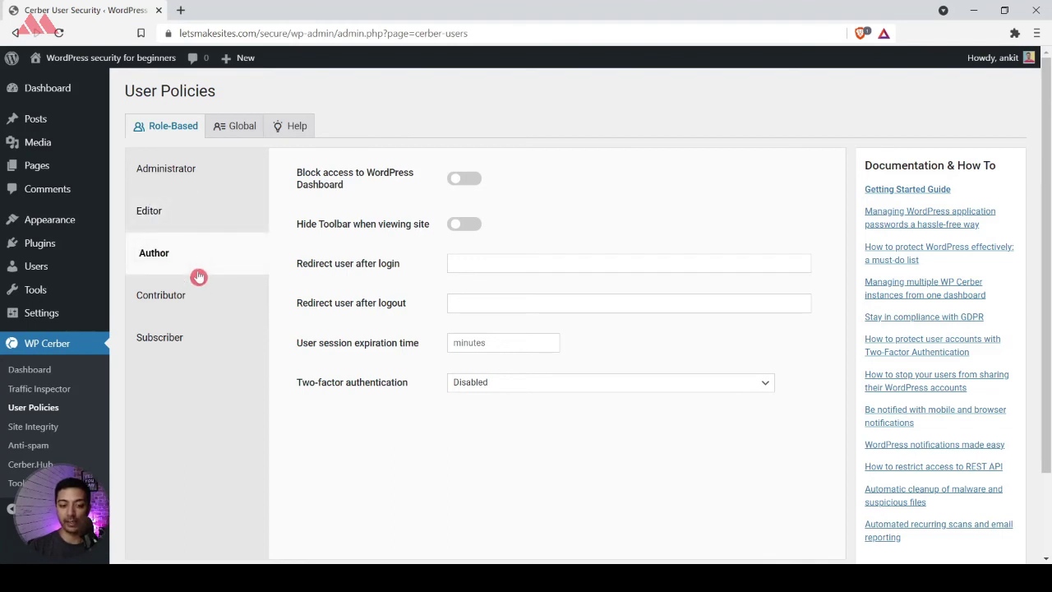
{"action": "left_click", "coordinate": [199, 310]}
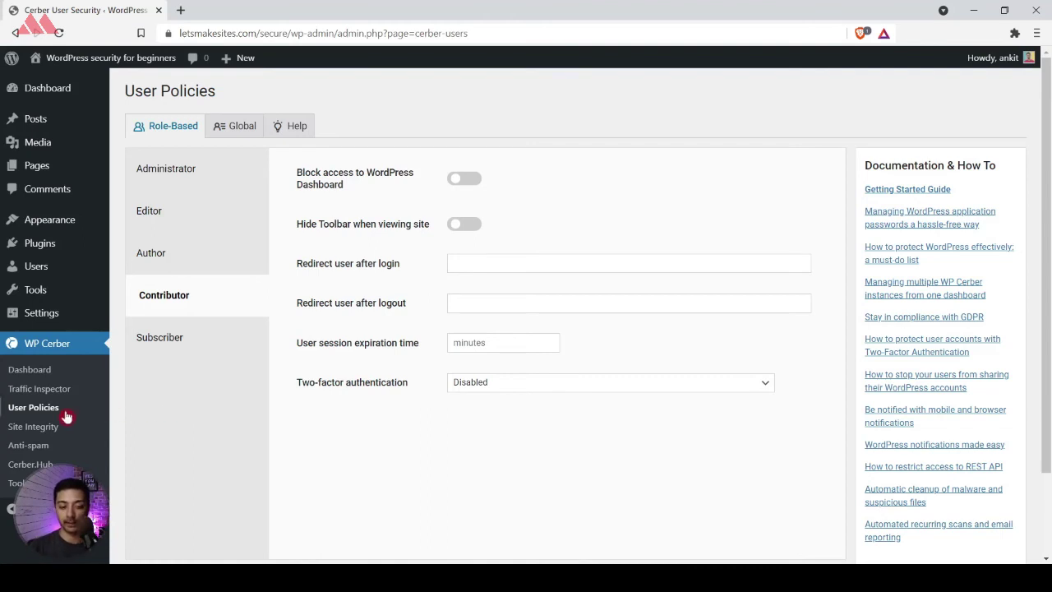
- Examine the Site Integrity security scanner and its scanner settings
{"action": "left_click", "coordinate": [11, 432]}
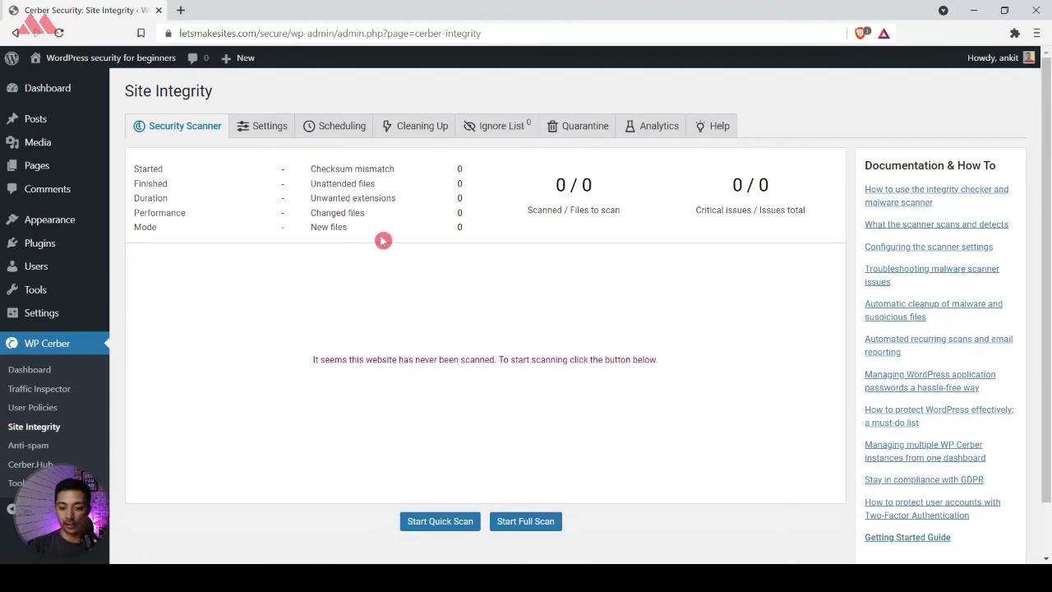
{"action": "left_click", "coordinate": [411, 524]}
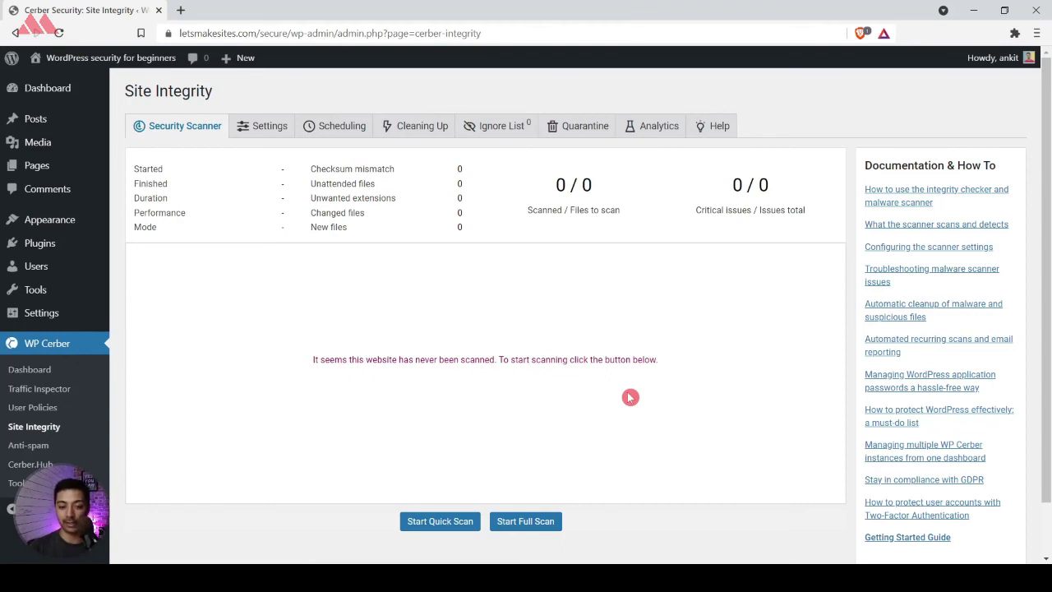
{"action": "left_click", "coordinate": [258, 125]}
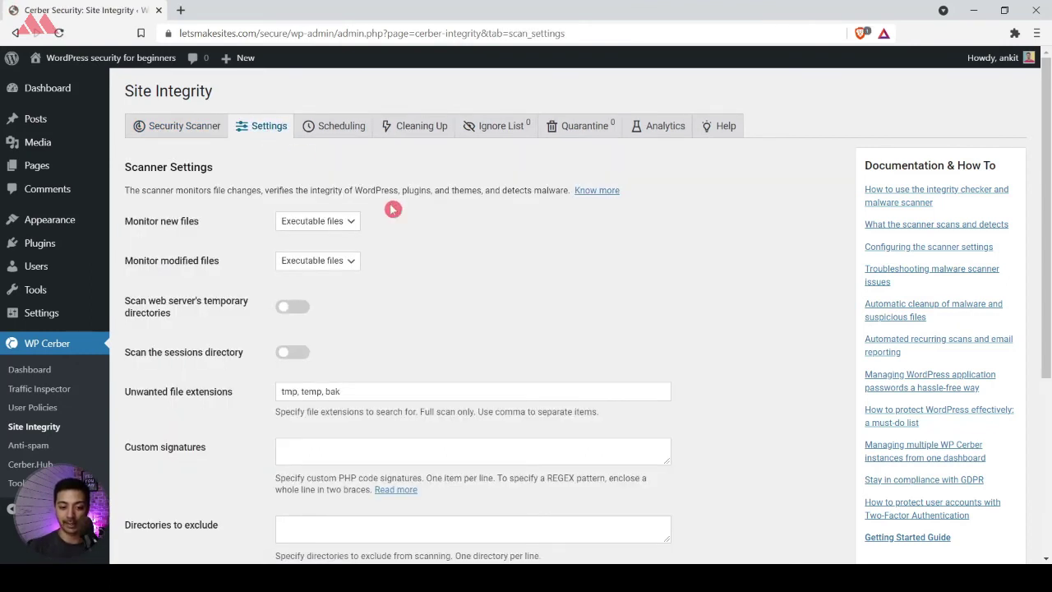
{"action": "scroll", "coordinate": [470, 257], "scroll_direction": "down", "scroll_amount": 2}
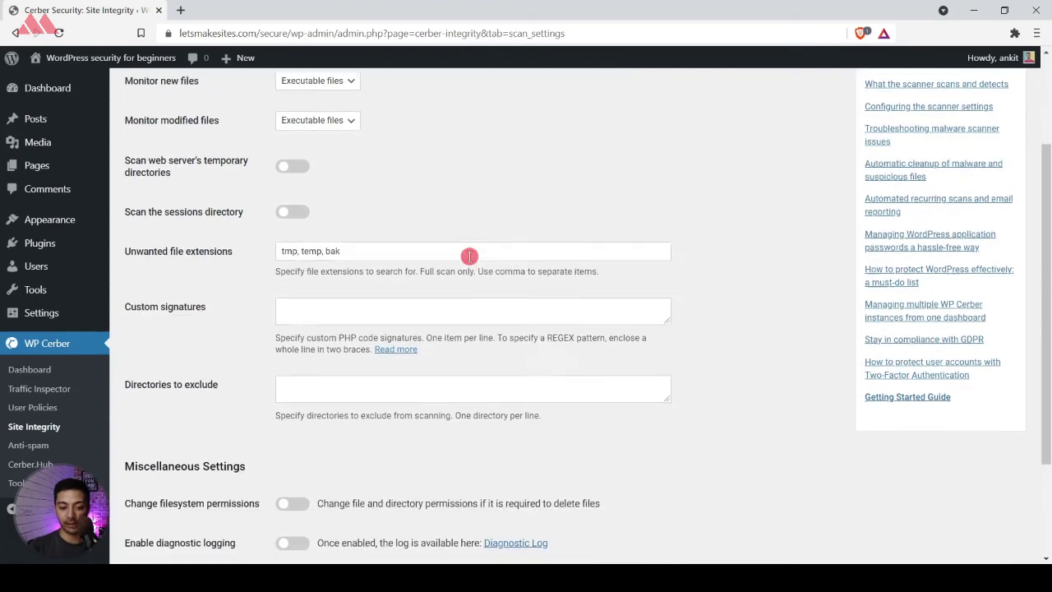
{"action": "scroll", "coordinate": [469, 258], "scroll_direction": "down", "scroll_amount": 2}
{"action": "scroll", "coordinate": [469, 257], "scroll_direction": "up", "scroll_amount": 4}
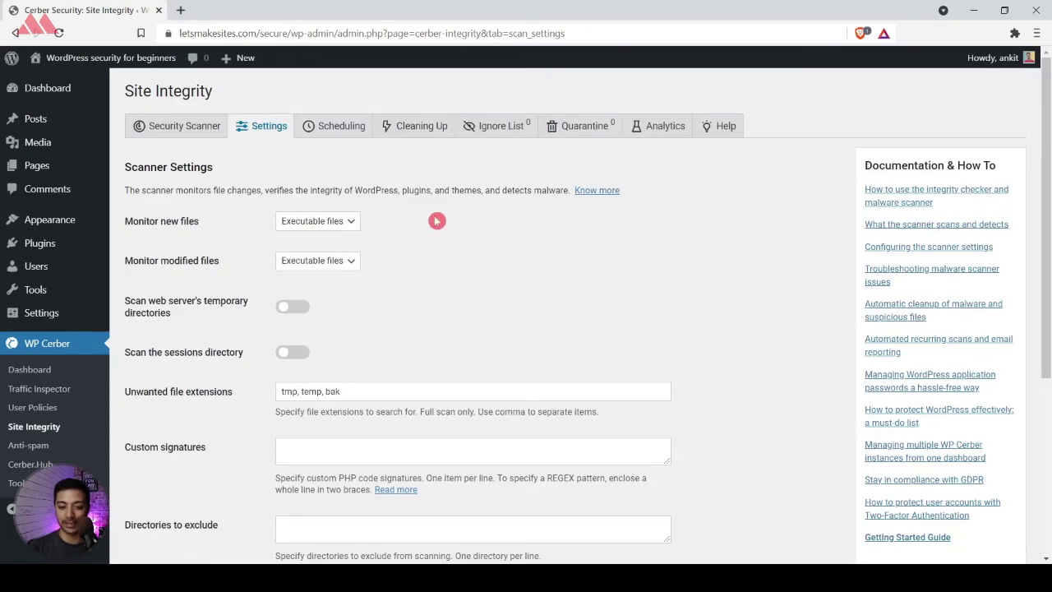
- Review the Site Integrity scan scheduling, automatic cleanup policies, ignore list and analytics
{"action": "left_click", "coordinate": [354, 130]}
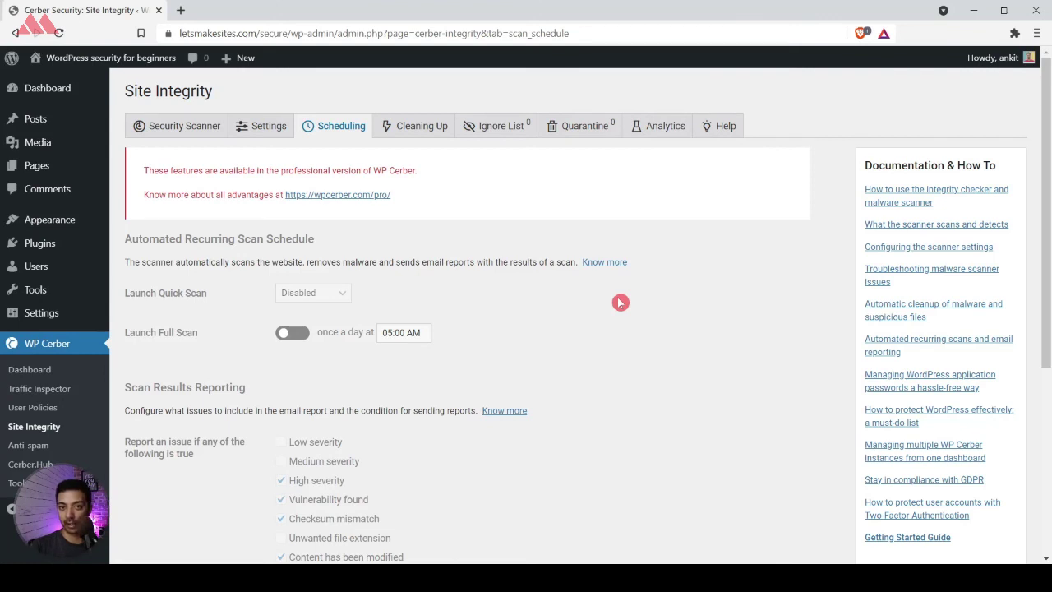
{"action": "left_click", "coordinate": [418, 126]}
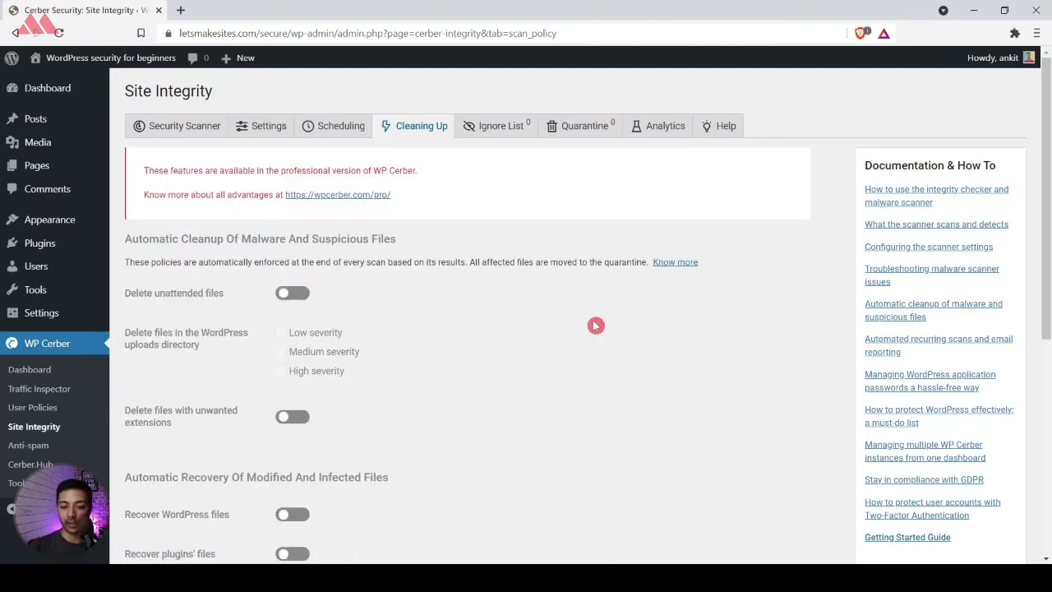
{"action": "scroll", "coordinate": [596, 325], "scroll_direction": "down", "scroll_amount": 3}
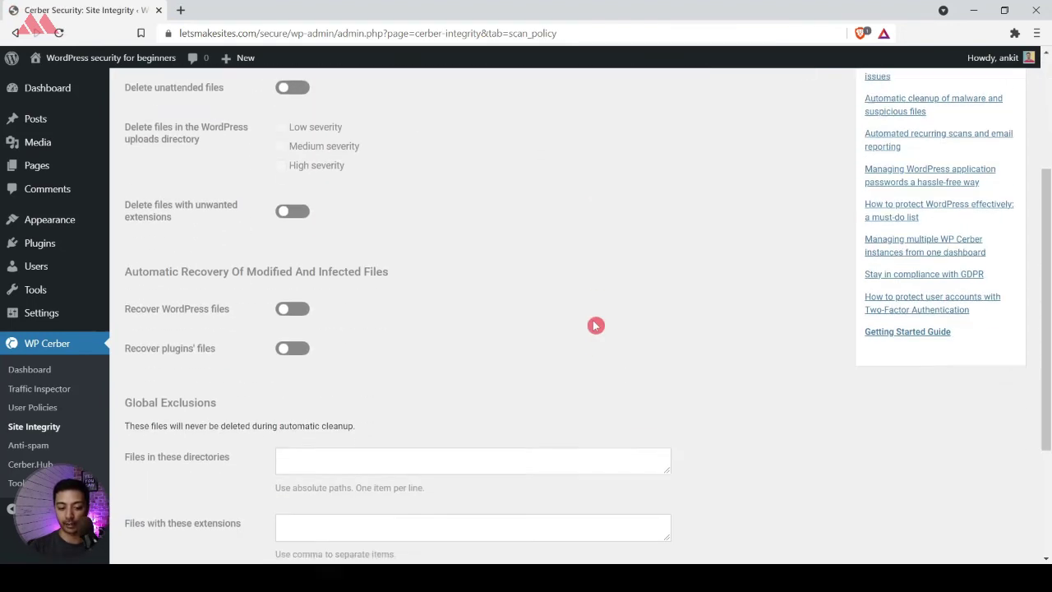
{"action": "scroll", "coordinate": [596, 326], "scroll_direction": "up", "scroll_amount": 3}
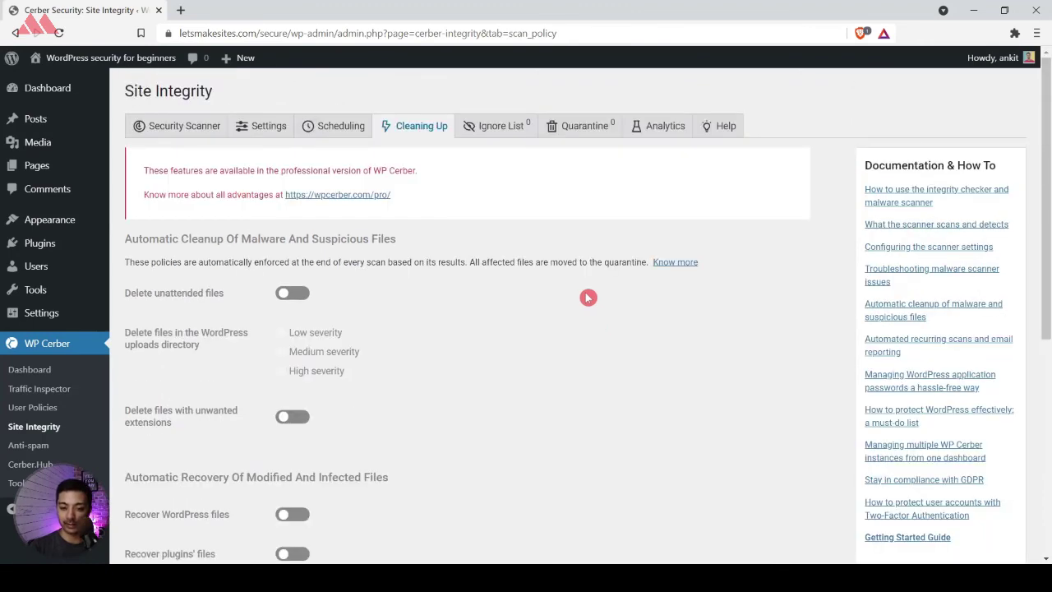
{"action": "left_click", "coordinate": [505, 136]}
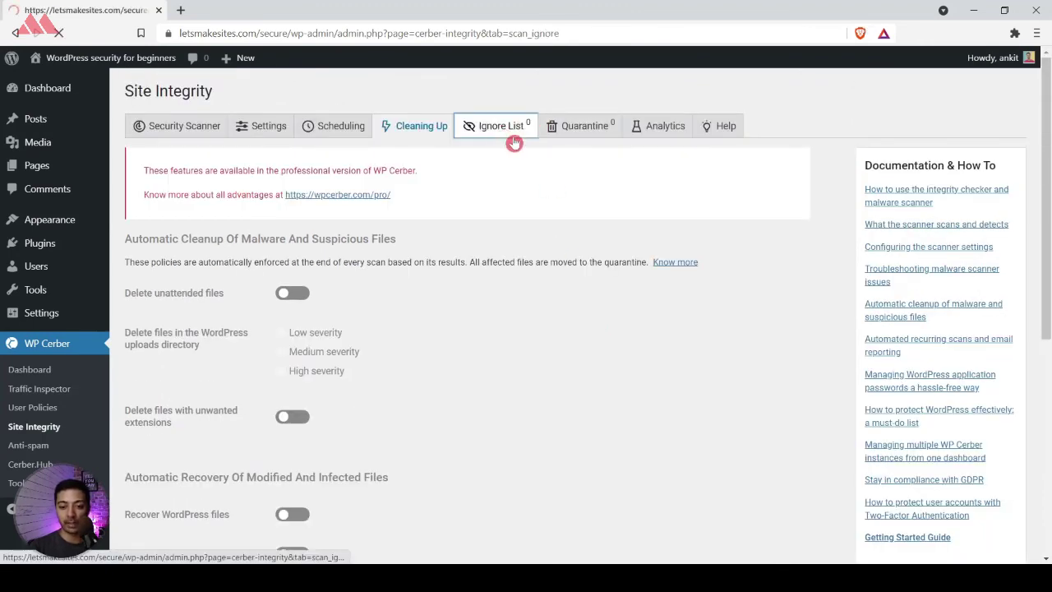
{"action": "left_click", "coordinate": [667, 124]}
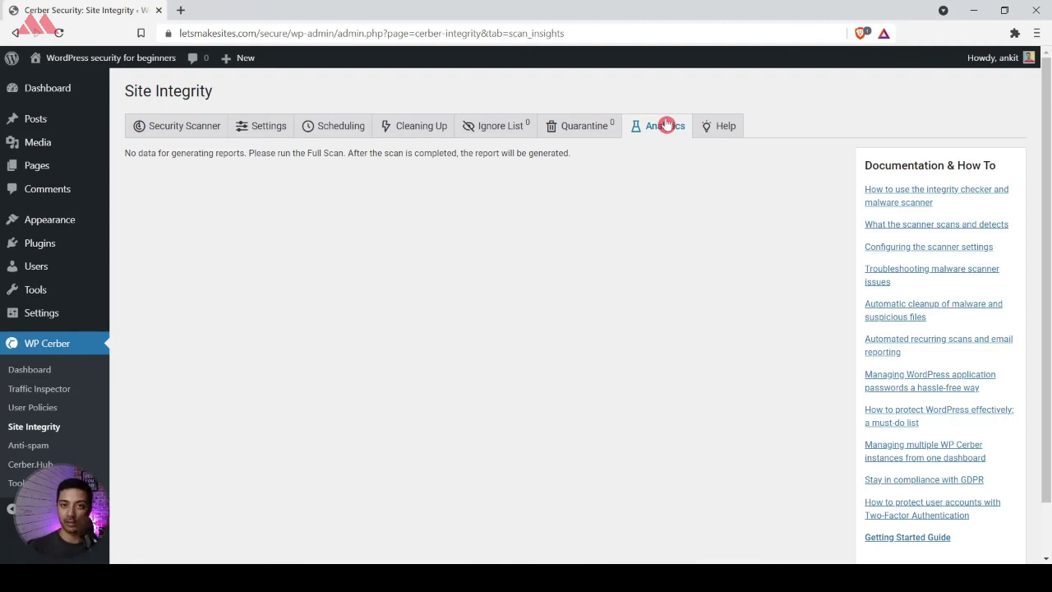
- Examine the anti-spam engine options and the reCAPTCHA settings for the registration, lost password, login and comment forms
{"action": "left_click", "coordinate": [26, 449]}
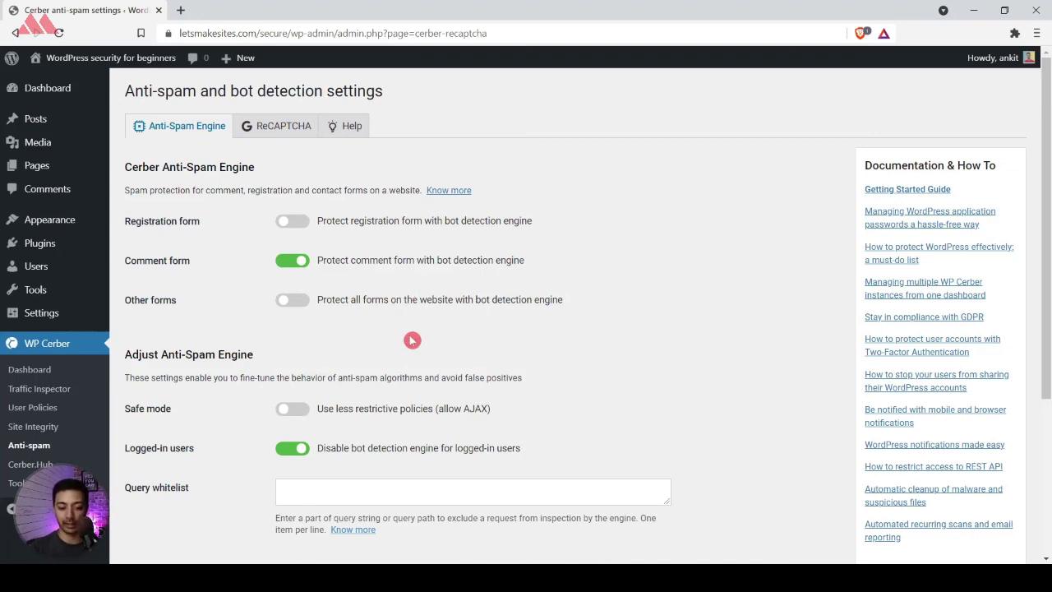
{"action": "left_click", "coordinate": [274, 126]}
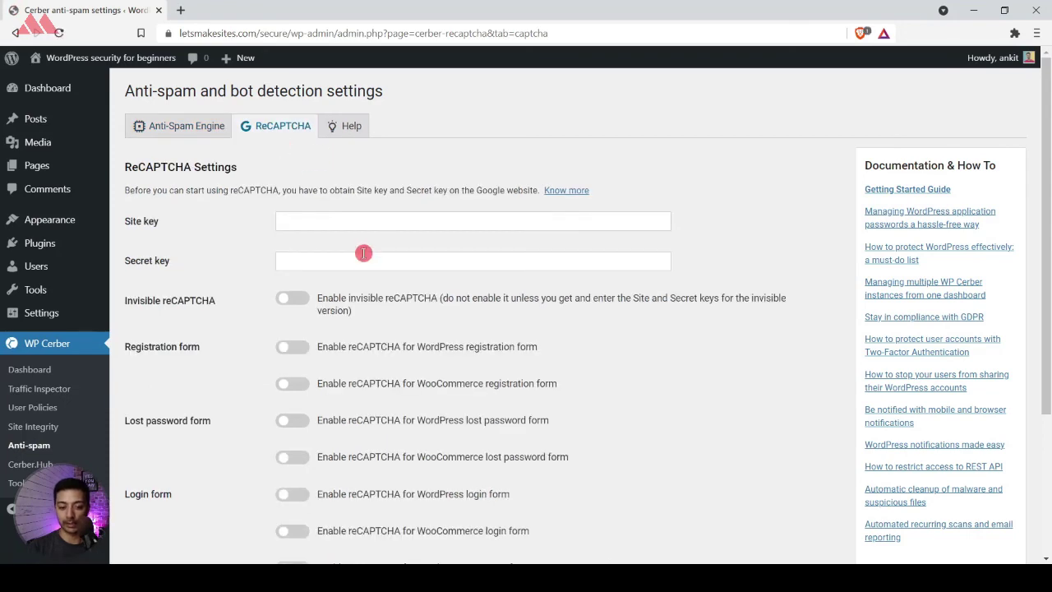
{"action": "scroll", "coordinate": [404, 397], "scroll_direction": "down", "scroll_amount": 3}
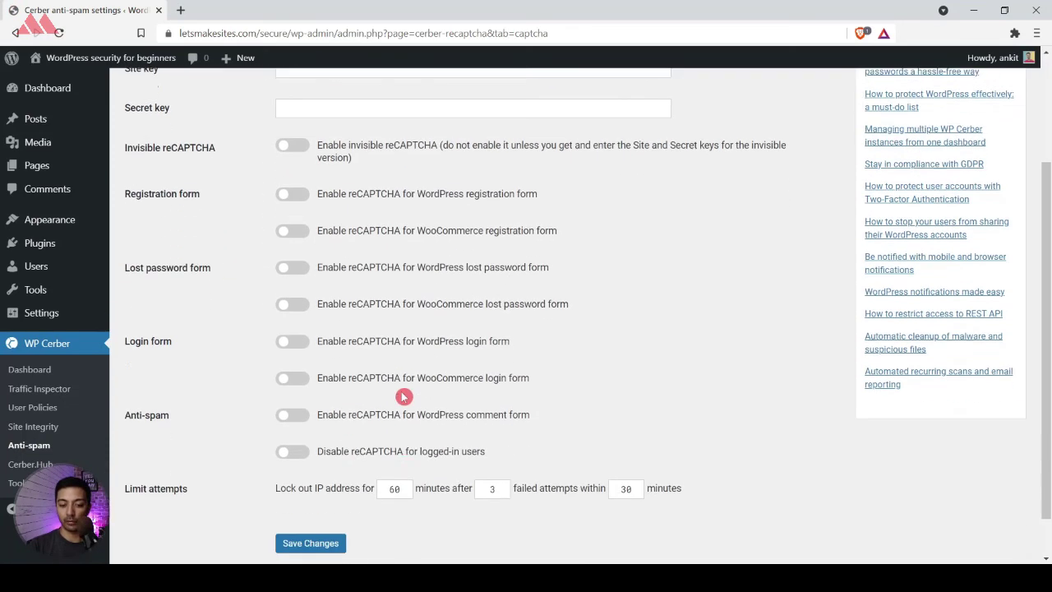
{"action": "scroll", "coordinate": [403, 397], "scroll_direction": "up", "scroll_amount": 3}
- Review WP Cerber's settings export and import tools, the system diagnostic information and the diagnostic log
{"action": "left_click", "coordinate": [16, 482]}
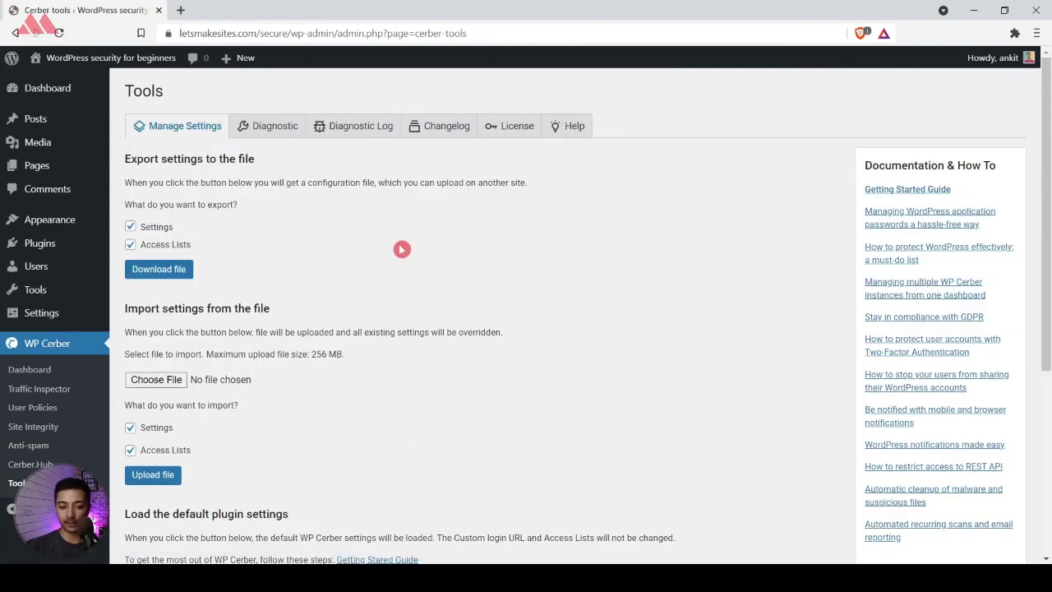
{"action": "left_click", "coordinate": [274, 127]}
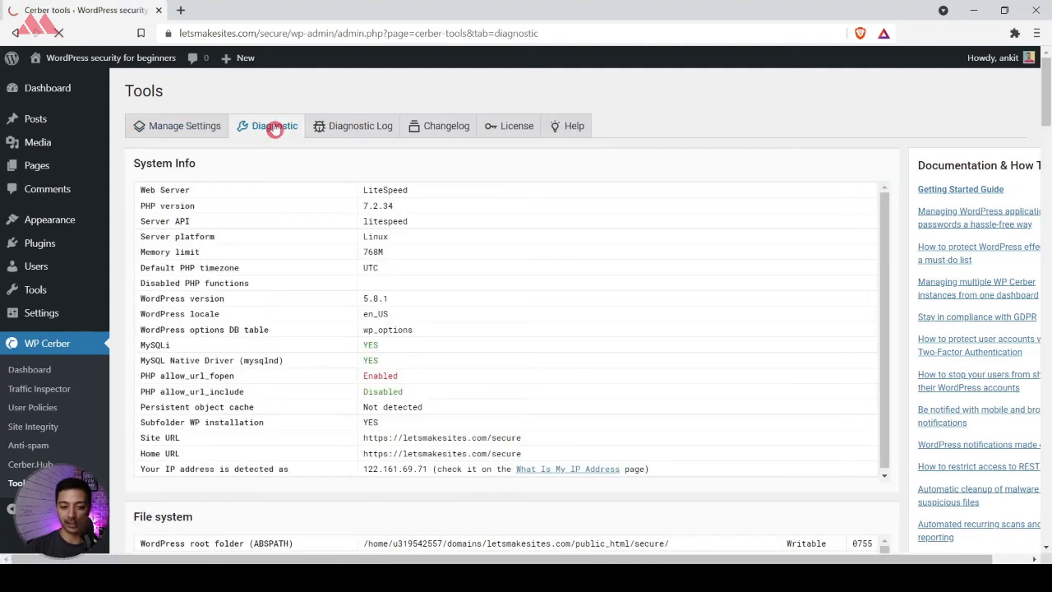
{"action": "left_click", "coordinate": [338, 127]}
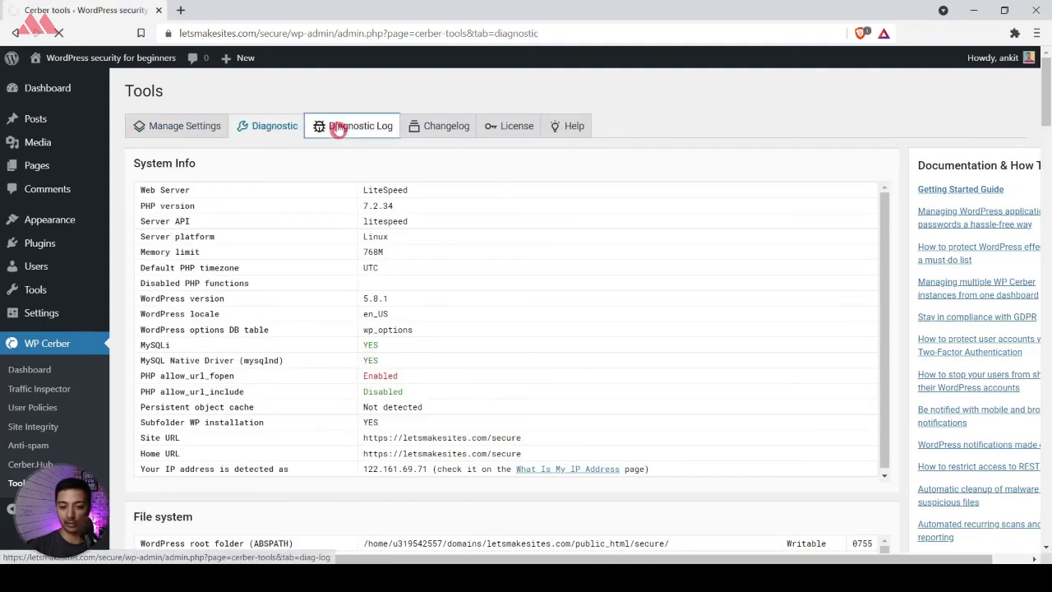